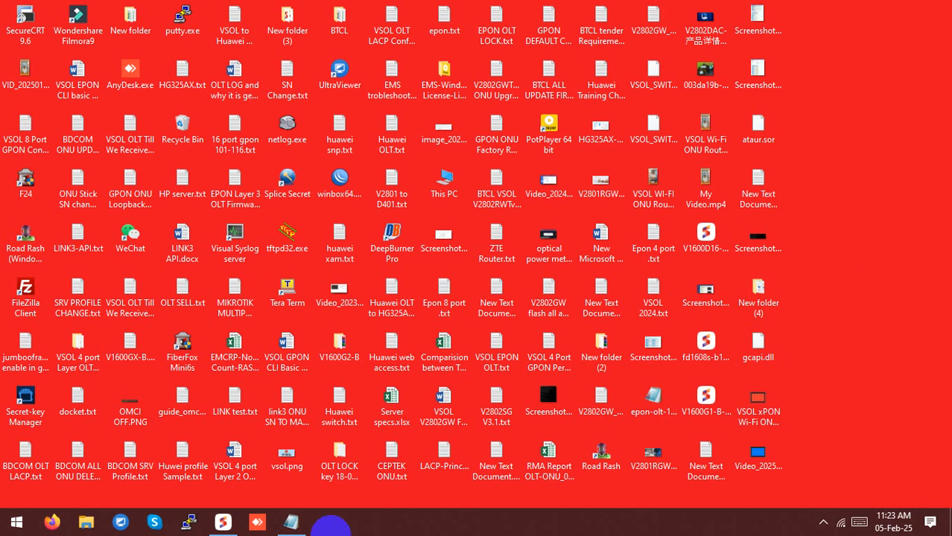
click(296, 523)
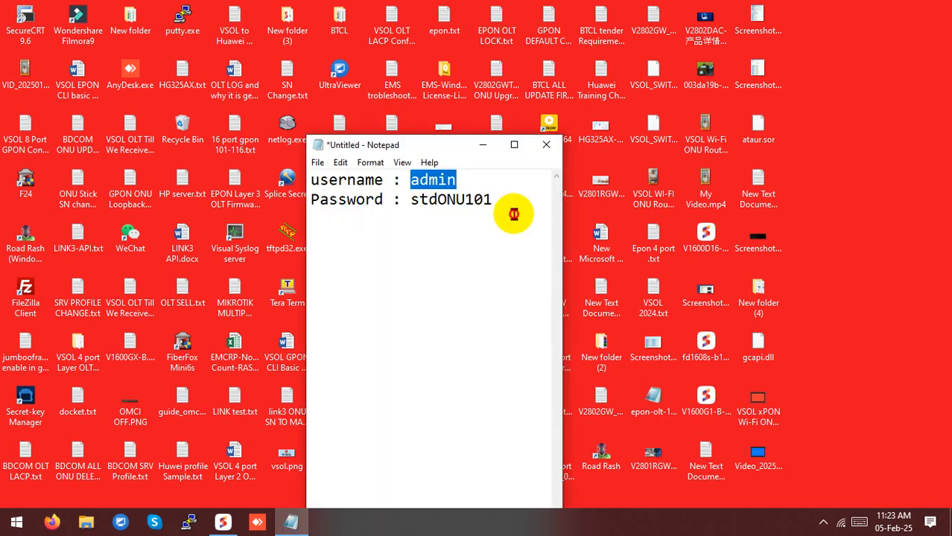
drag(506, 206, 276, 154)
click(457, 223)
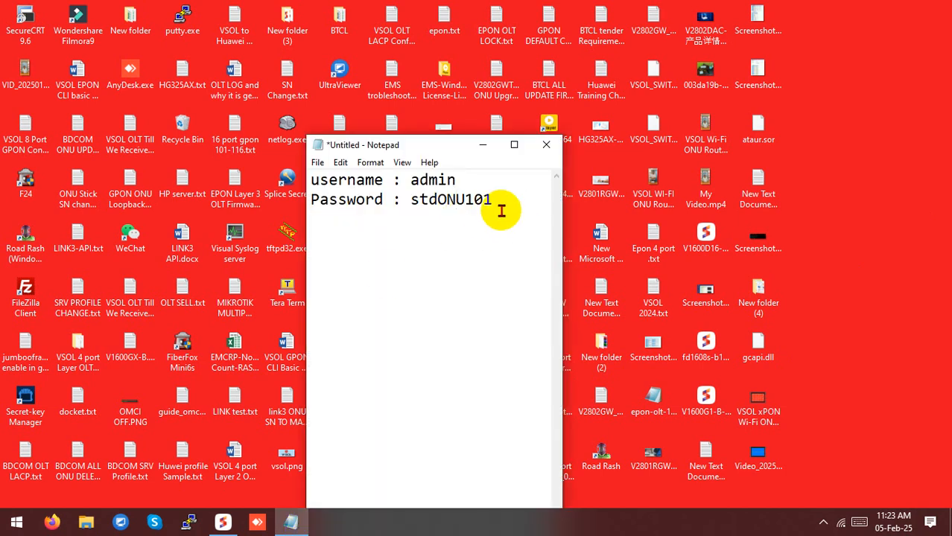
double_click(429, 179)
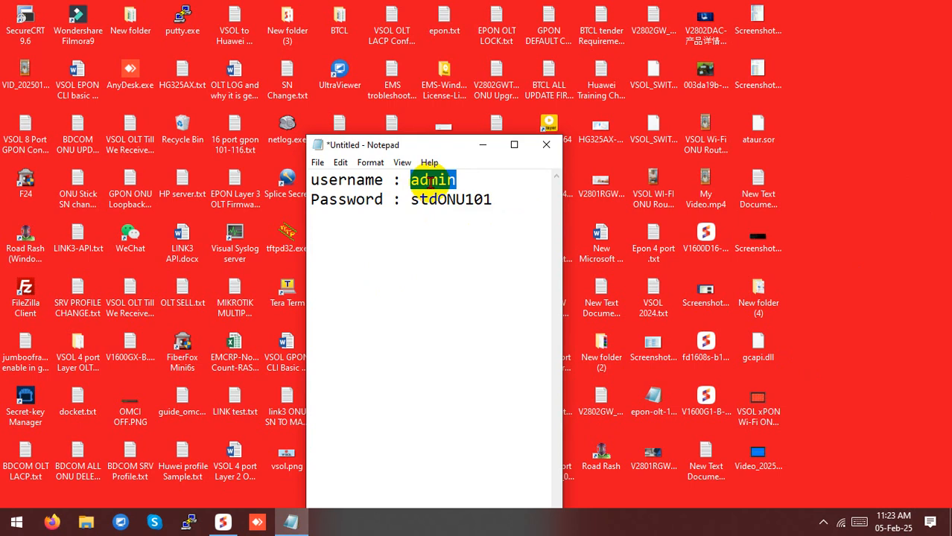
drag(412, 201, 475, 200)
click(456, 200)
click(404, 215)
click(409, 221)
click(470, 226)
drag(505, 210, 257, 186)
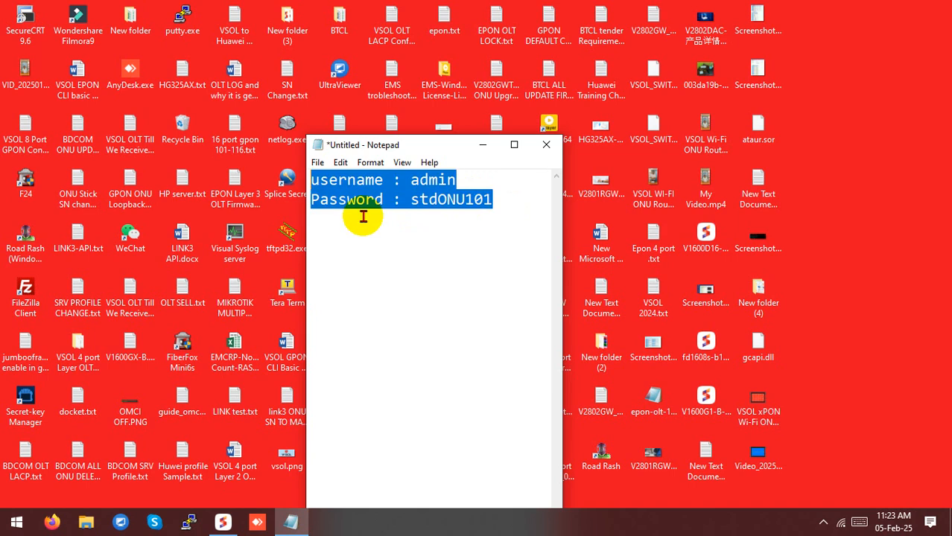
click(410, 237)
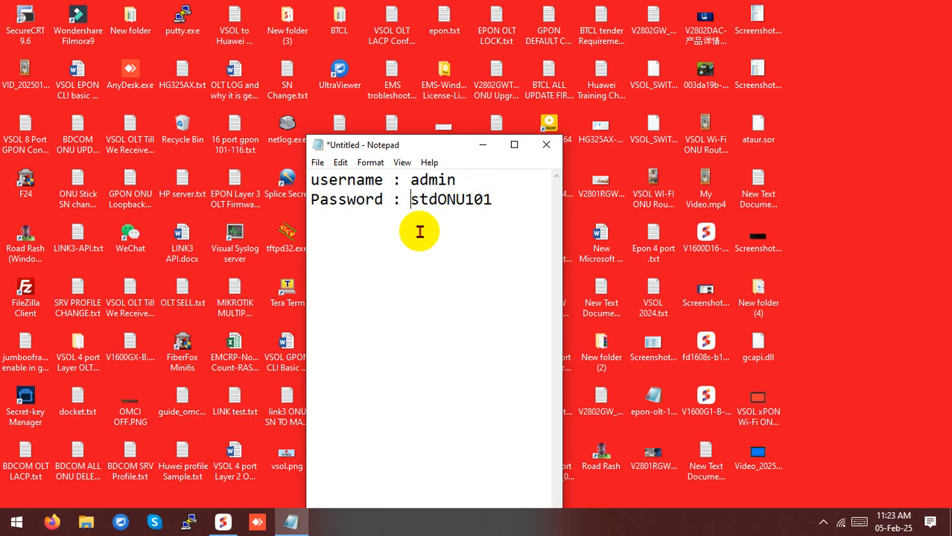
click(480, 146)
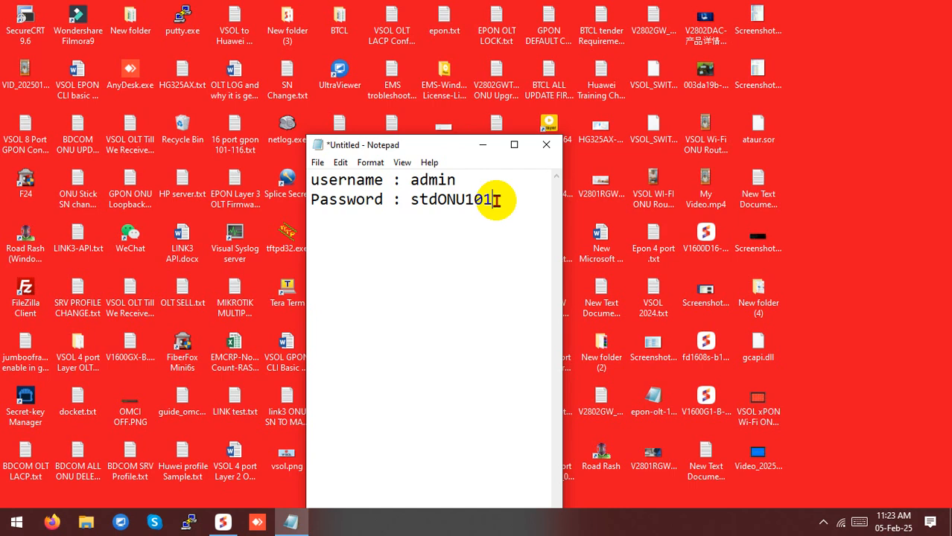
click(483, 145)
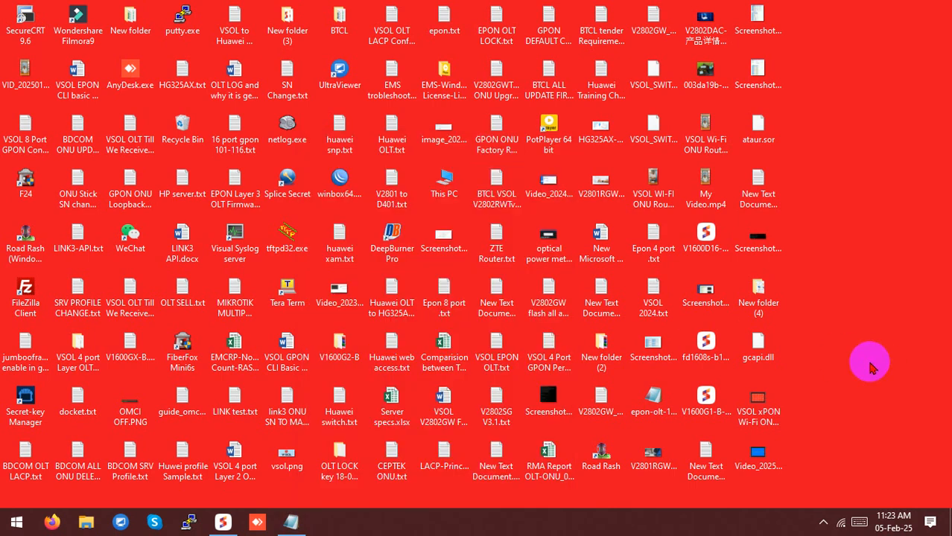
Open the Ethernet adapter's IPv4 properties from Network & Internet settings
right_click(841, 522)
click(800, 496)
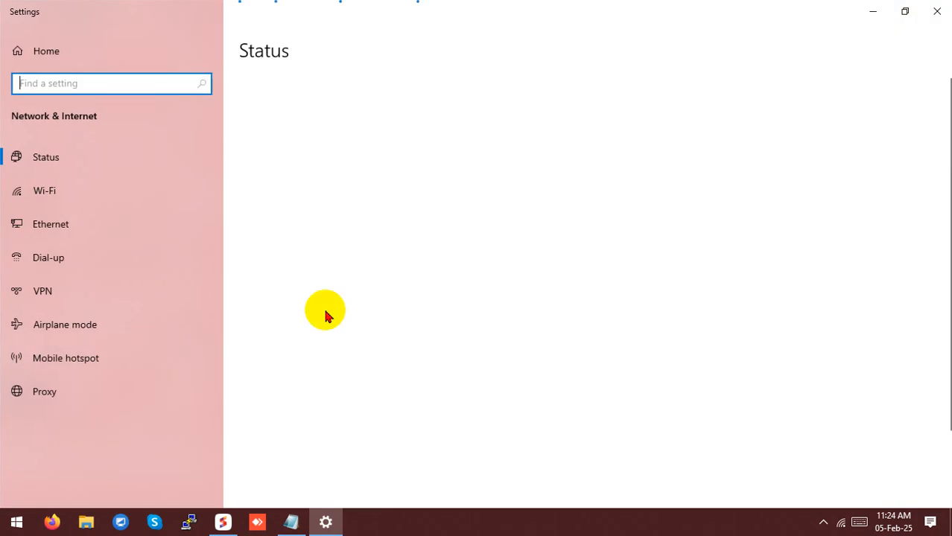
click(62, 221)
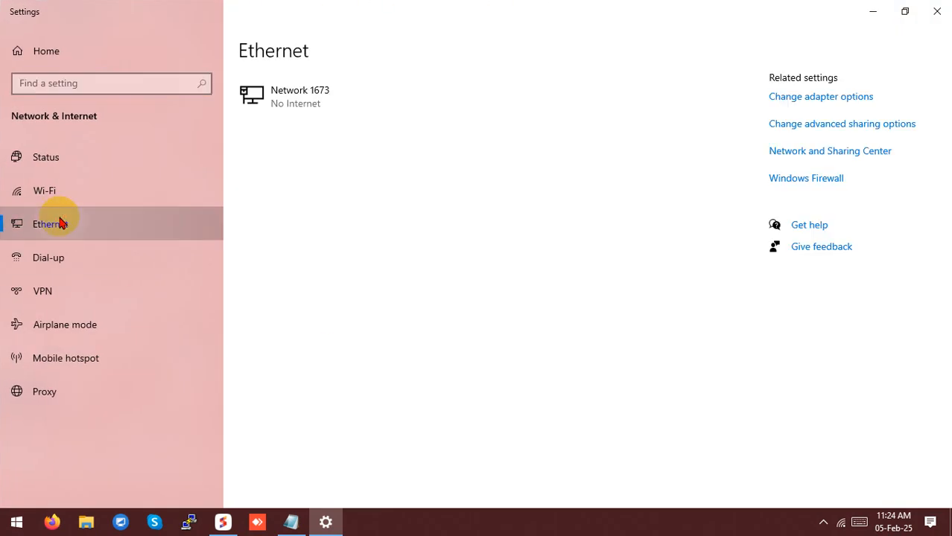
click(827, 97)
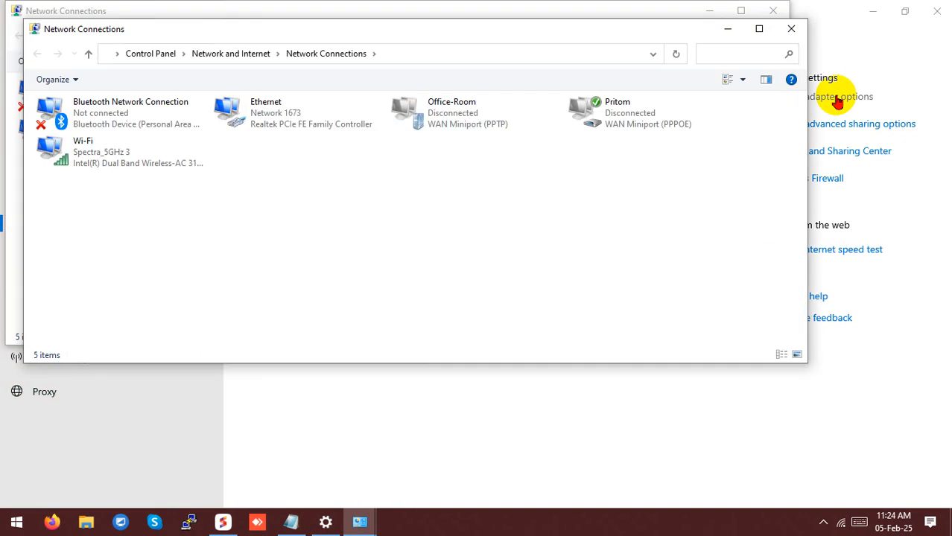
double_click(300, 114)
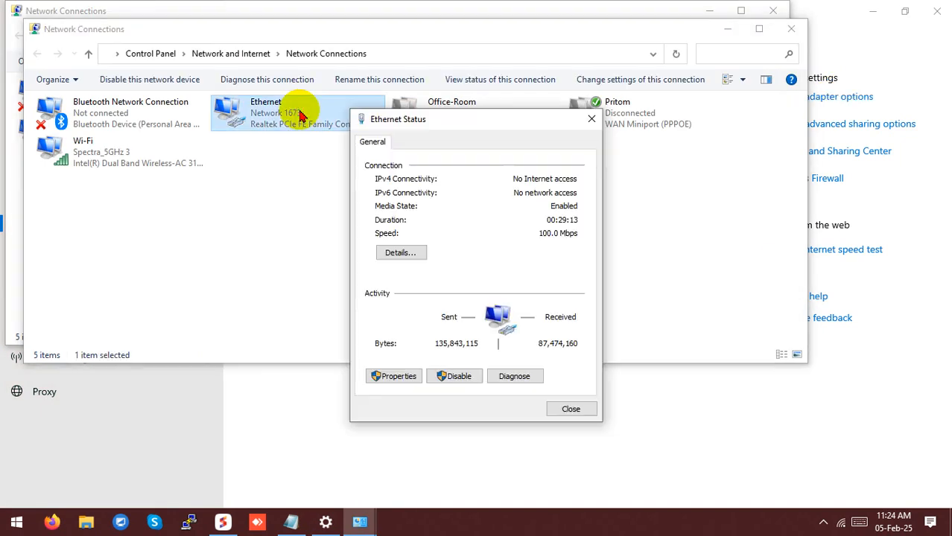
click(384, 377)
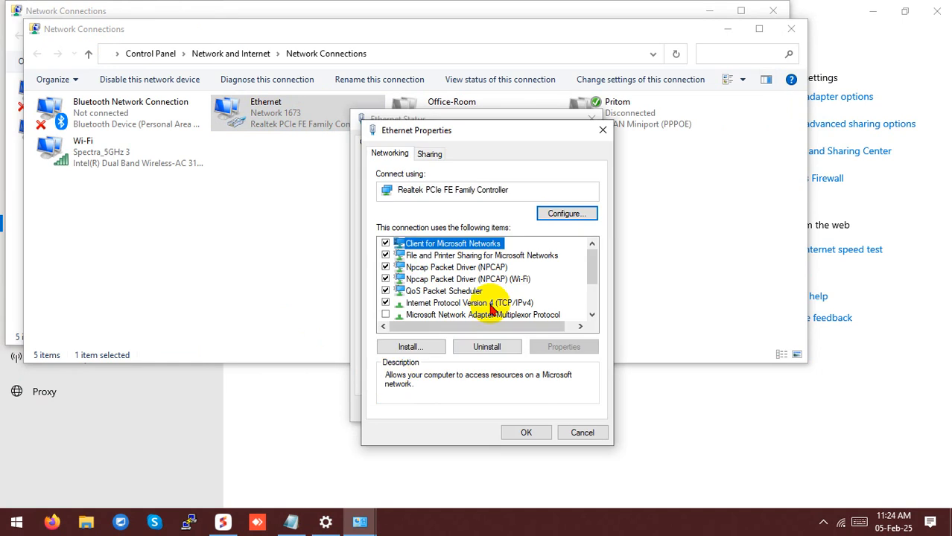
double_click(499, 304)
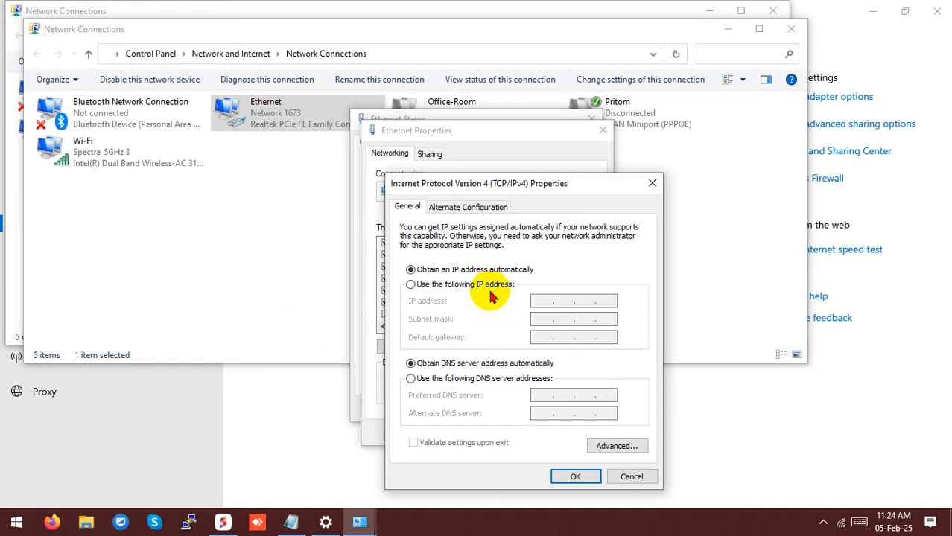
Assign static IPv4 192.168.1.11 with subnet mask 255.255.255.0 and apply it
click(490, 285)
click(542, 301)
text(192 . 168 . 1 . 11)
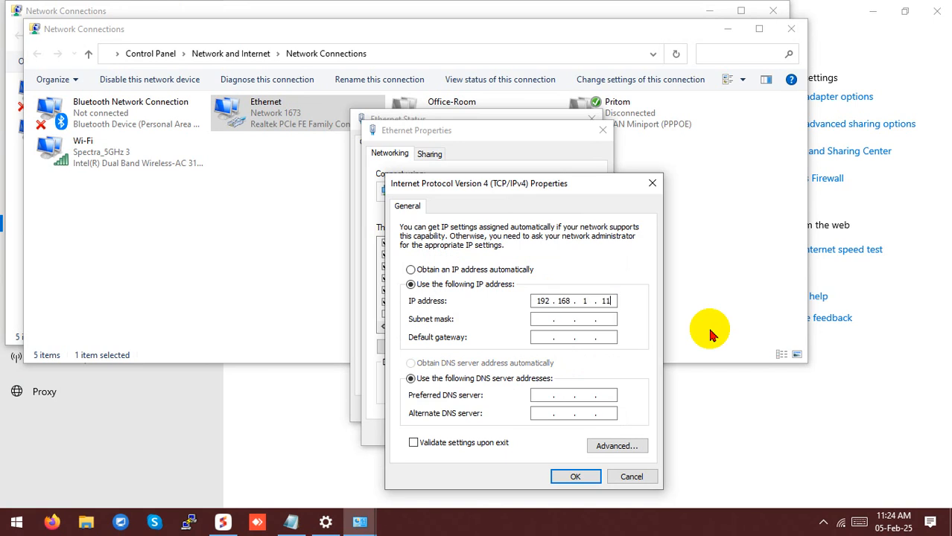
key(Tab)
double_click(605, 319)
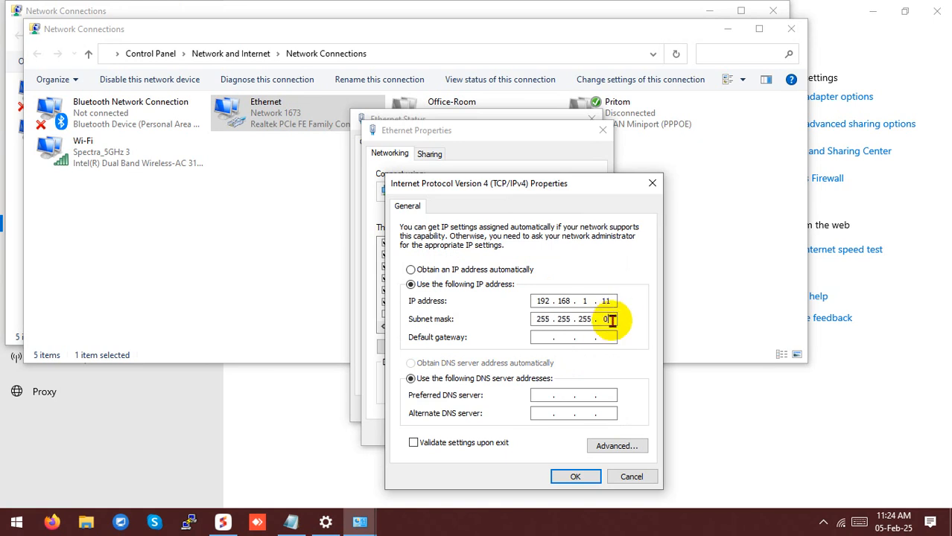
click(564, 481)
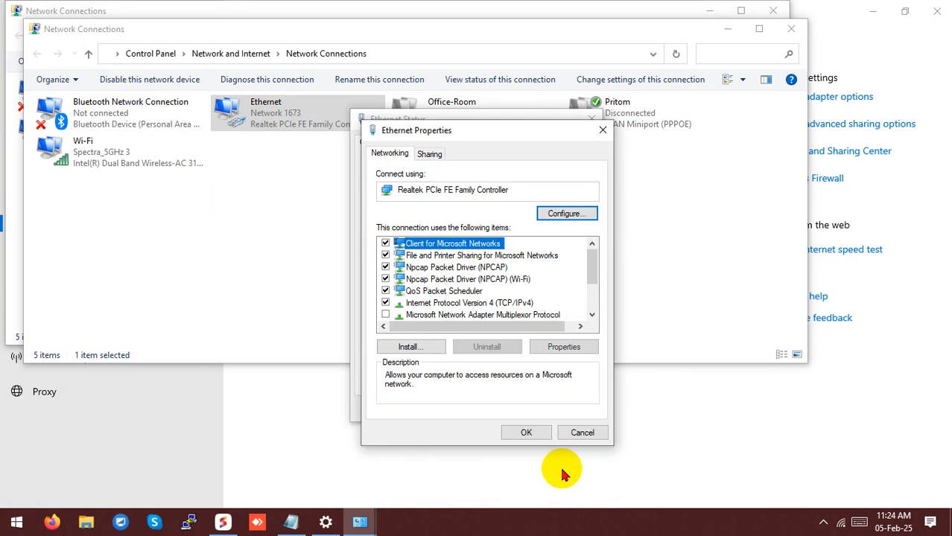
click(530, 435)
Close the Ethernet status, network connections and Settings windows
click(568, 409)
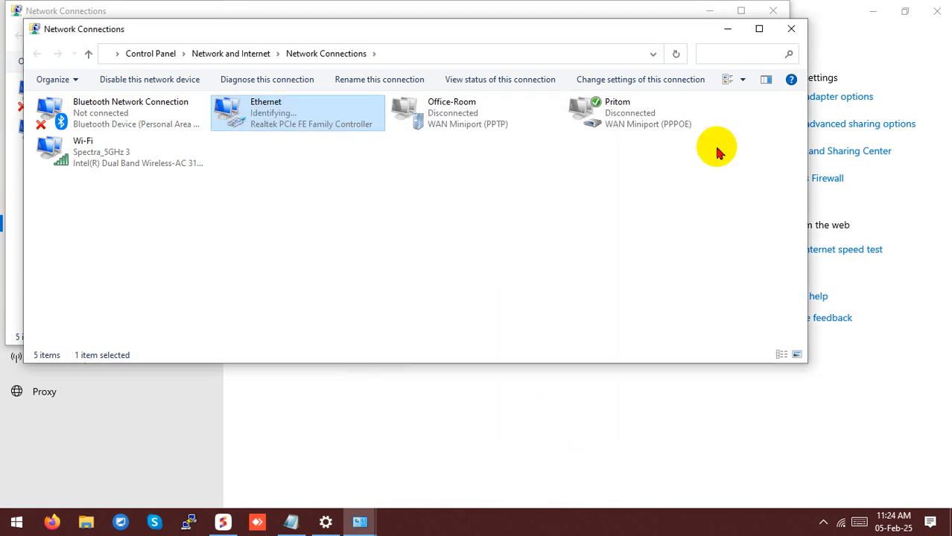
click(794, 27)
click(778, 9)
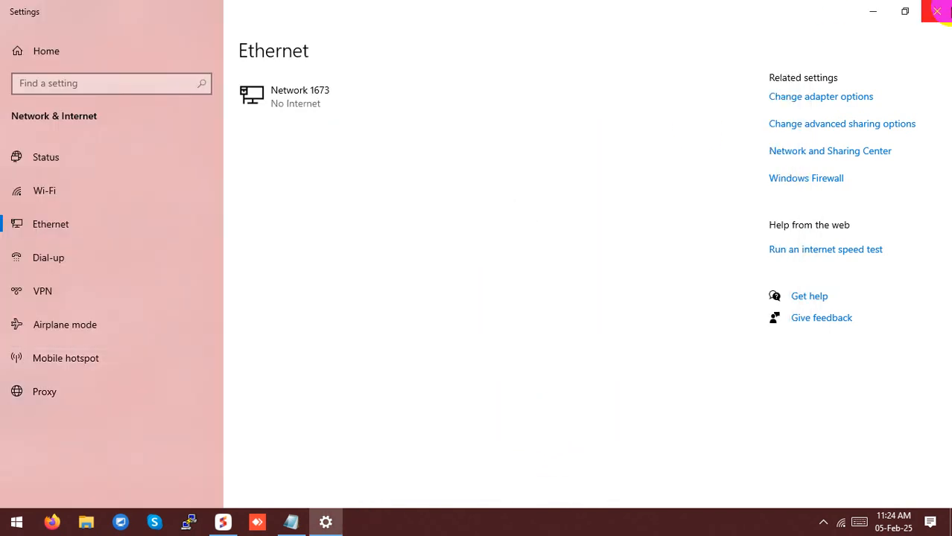
click(936, 11)
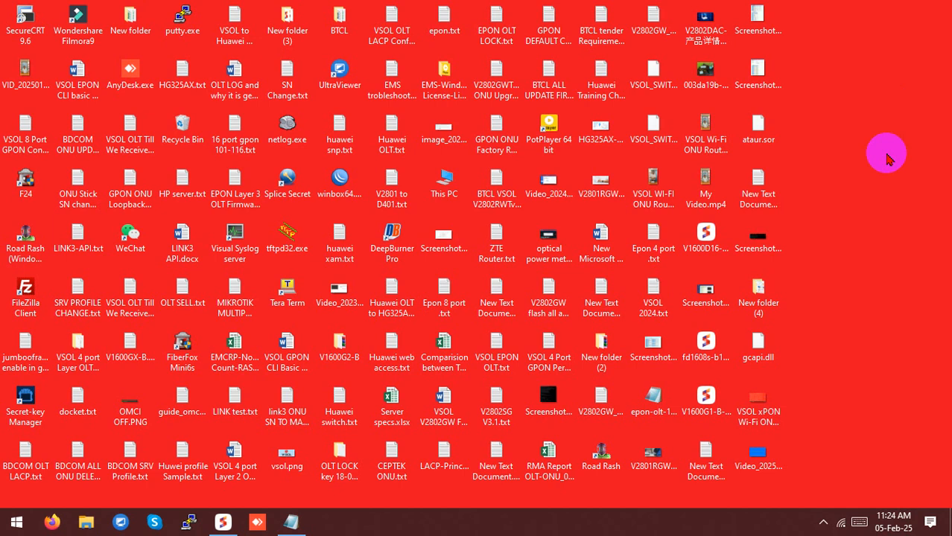
Launch Command Prompt via cmd and run a continuous ping to the ONU at 192.168.1.1
key(super)
text(cmd)
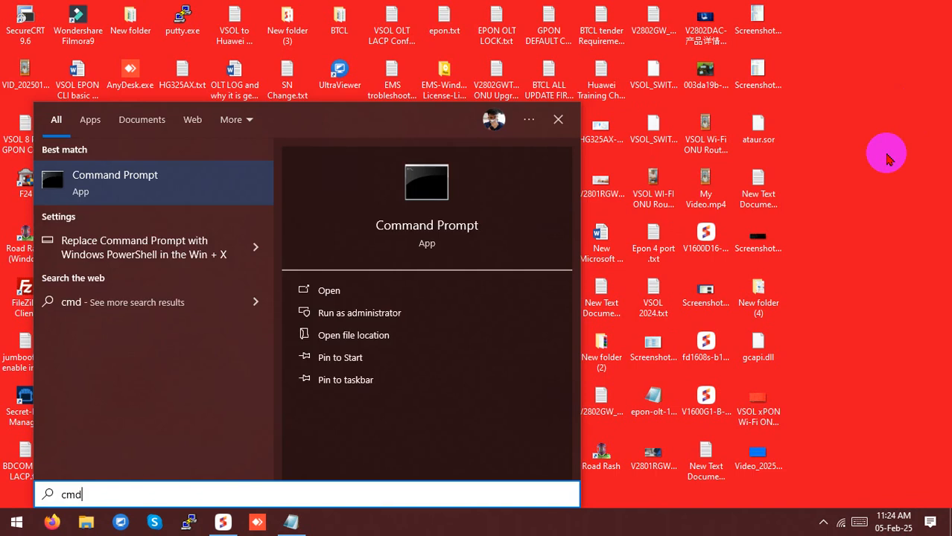
key(Return)
text(ping)
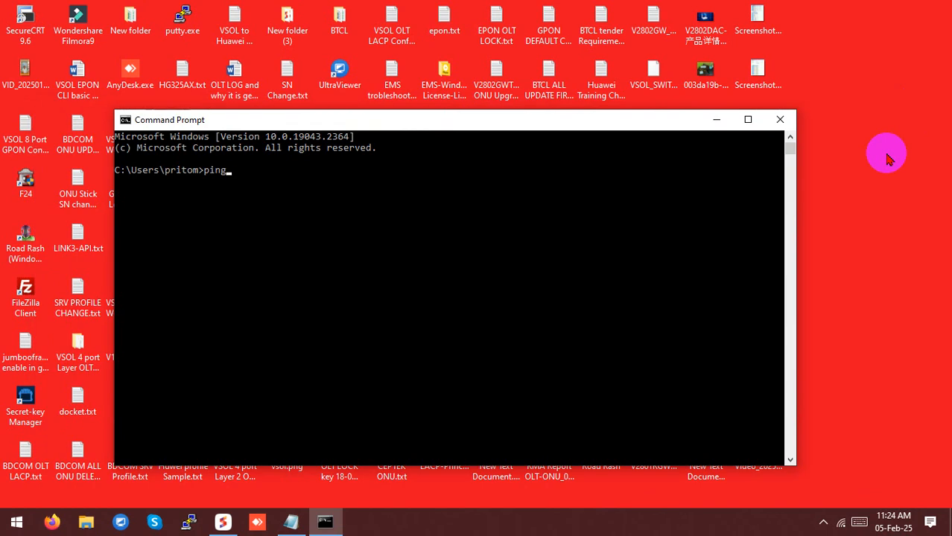
text( 192.168.8)
text(.10)
text(1.1)
text( -t)
key(Return)
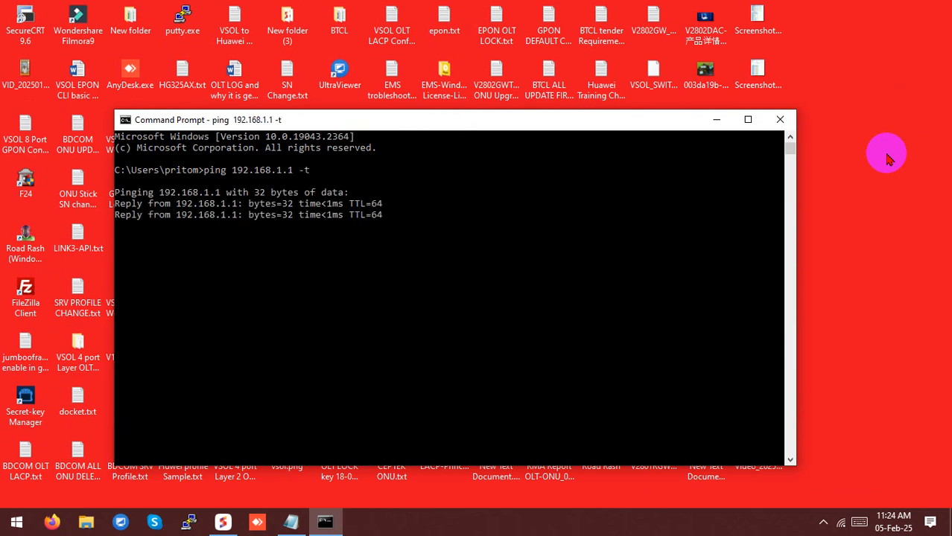
Close Command Prompt and load the ONU login page at 192.168.1.1 in the browser
click(779, 119)
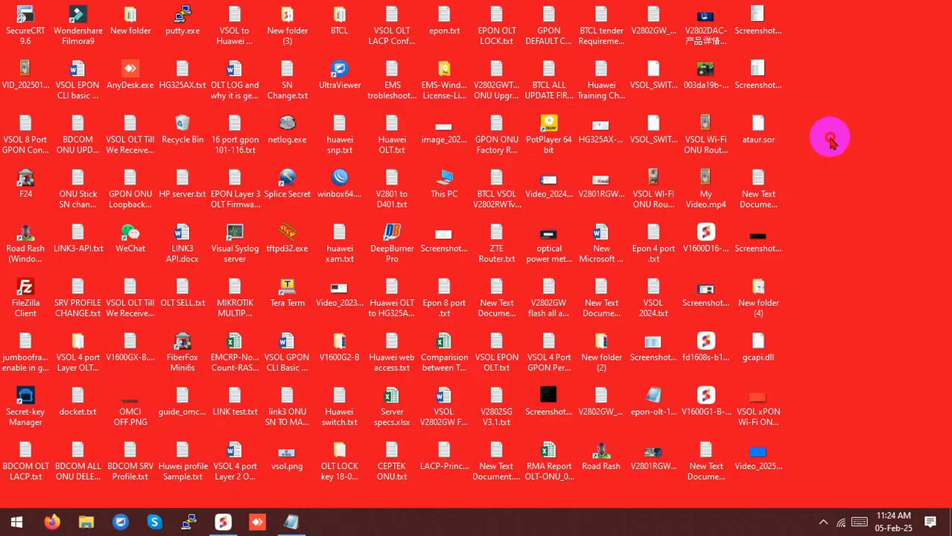
click(222, 522)
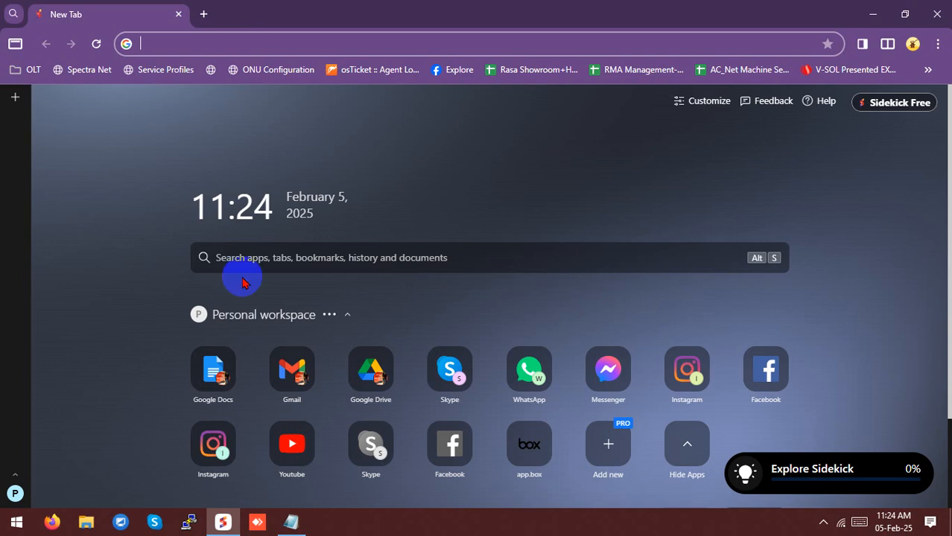
click(245, 45)
text(192.168.1.)
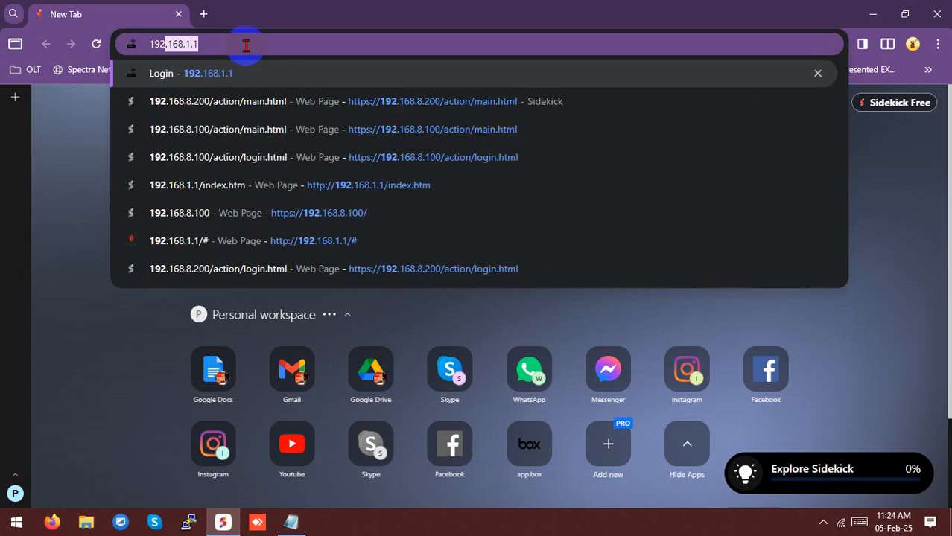
text(1)
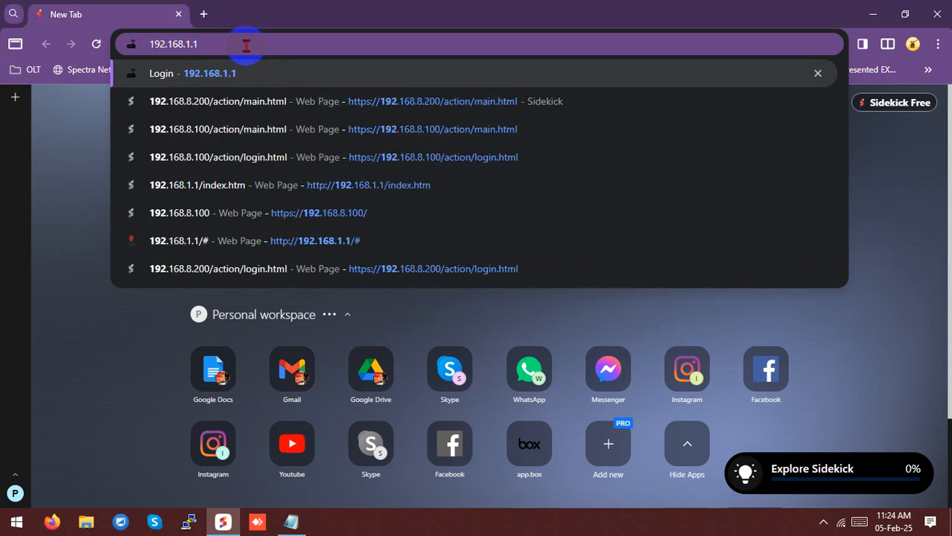
key(Return)
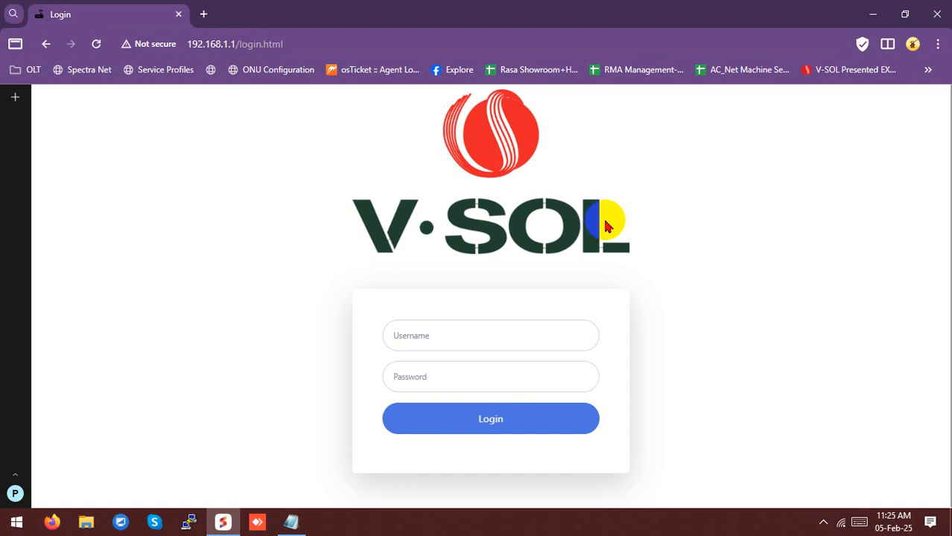
Log in with the administrator username and password
click(447, 339)
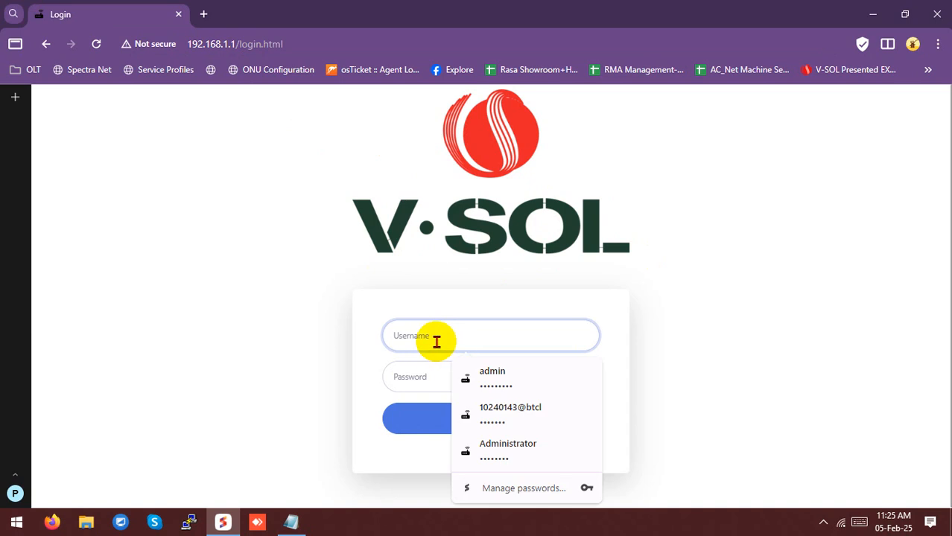
text(adm)
key(Tab)
text(admin)
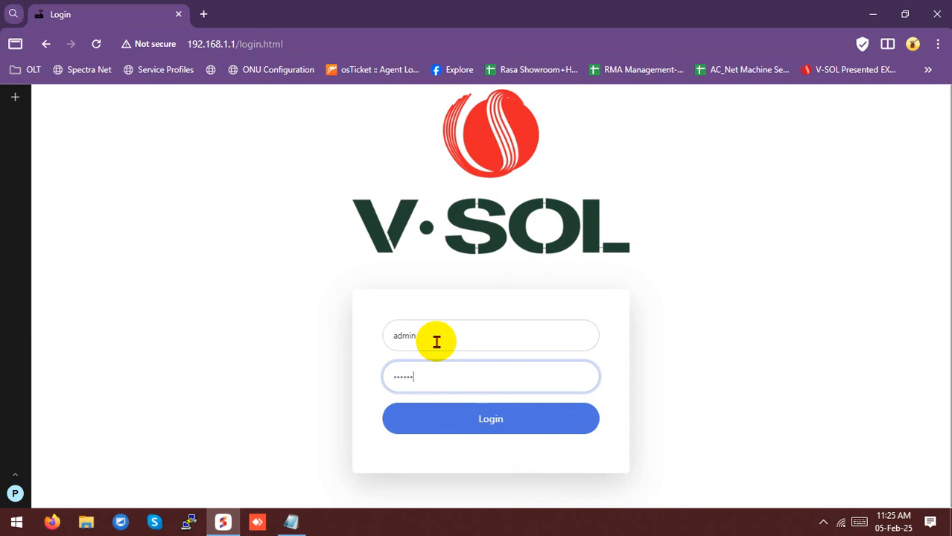
key(Return)
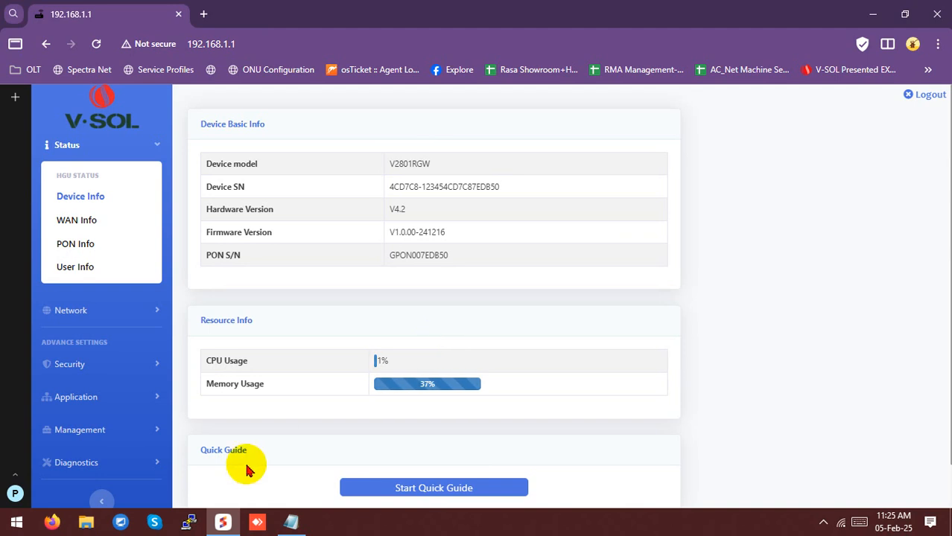
Review the Device Info page and the IPv4 WAN table on WAN Info
drag(255, 450, 206, 449)
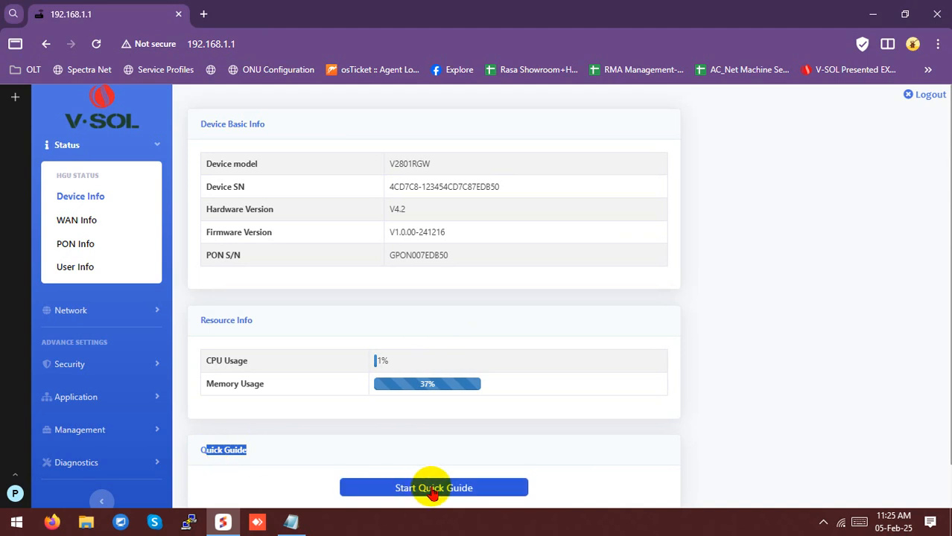
click(455, 453)
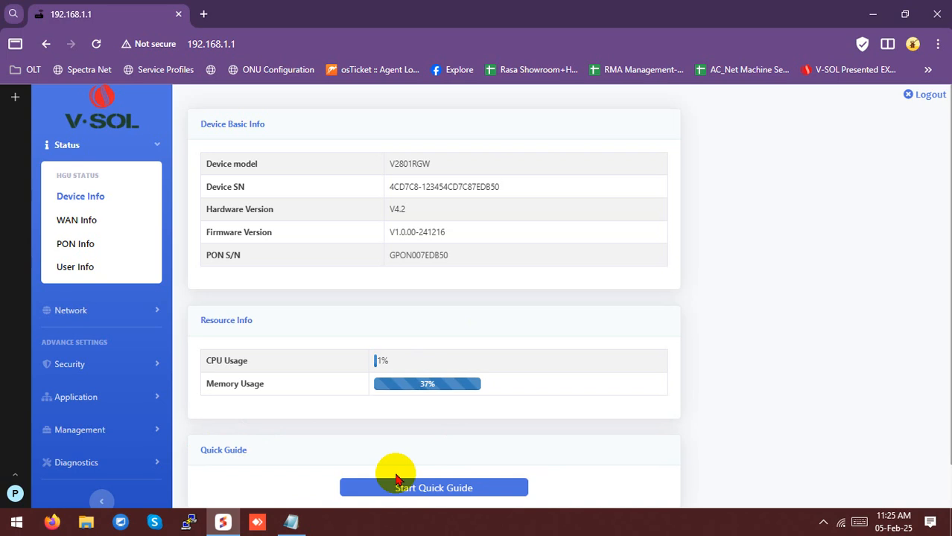
click(82, 227)
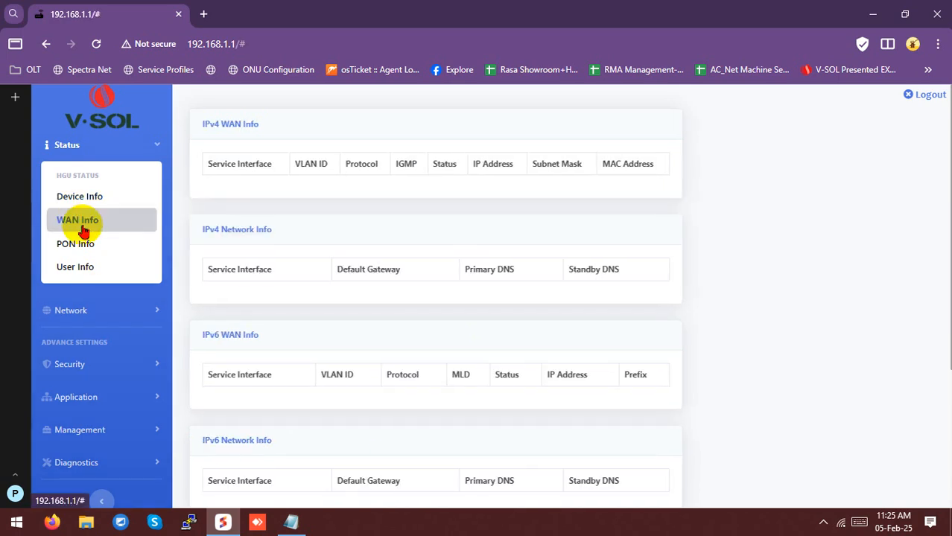
drag(227, 181, 653, 170)
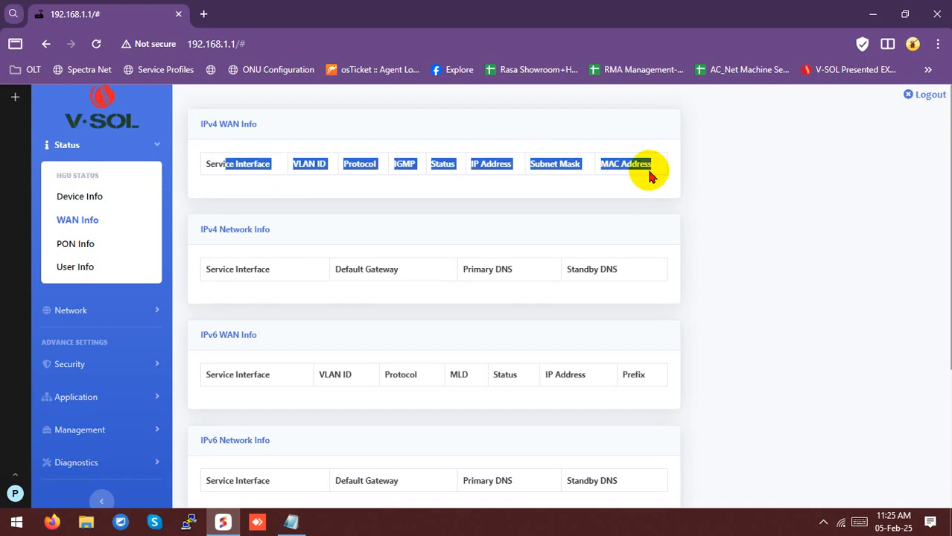
Check PON Info: EPON mode, Tx 2.288122 dBm, Rx -5.509847 dBm, temperature, voltage and bias current
click(82, 245)
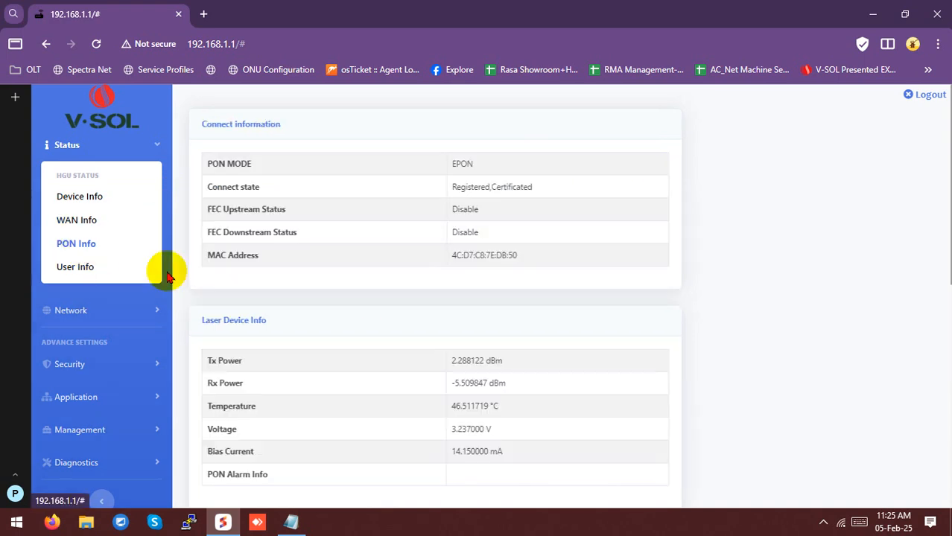
drag(449, 163, 425, 163)
drag(447, 385, 516, 384)
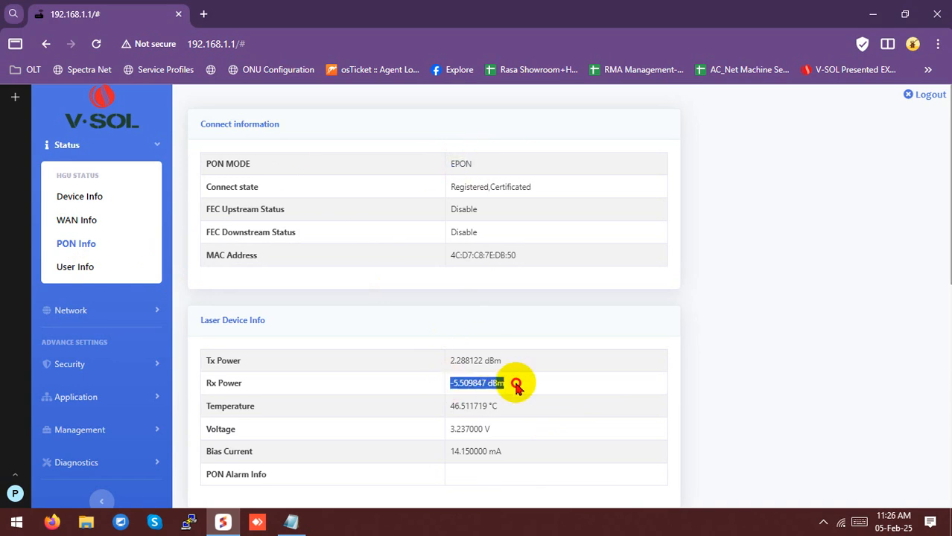
triple_click(487, 384)
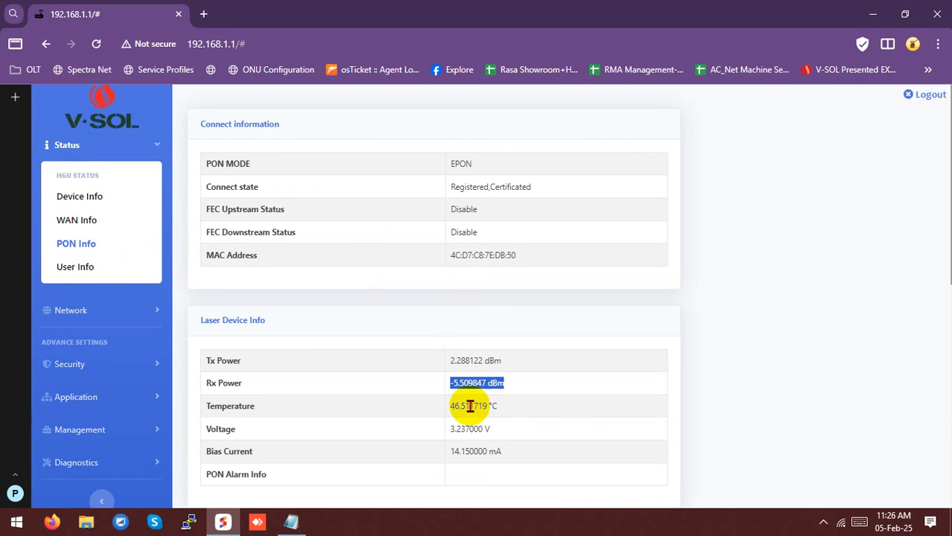
triple_click(452, 406)
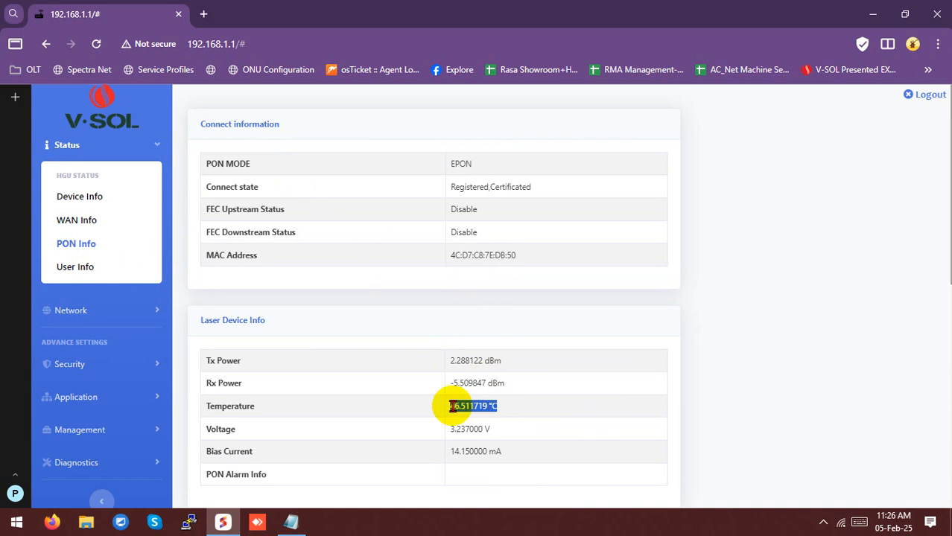
triple_click(448, 455)
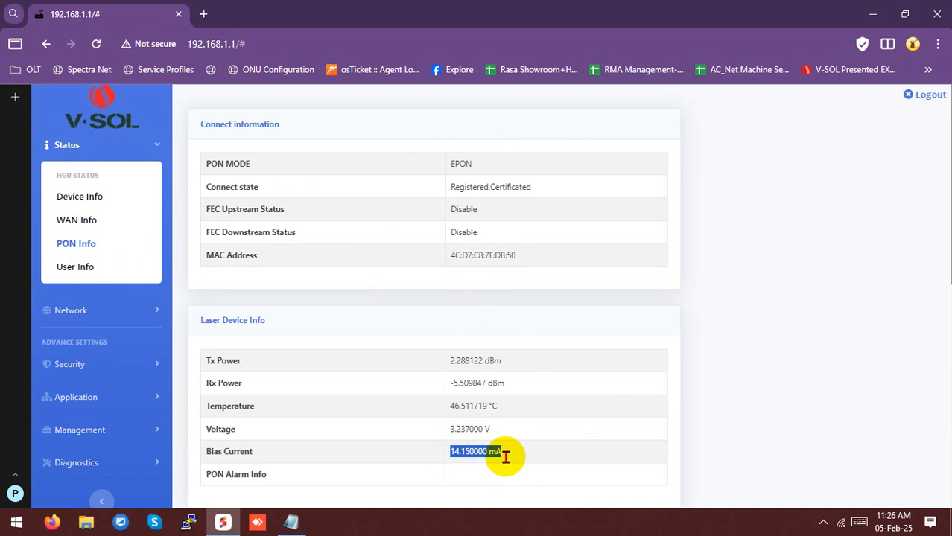
drag(448, 434, 493, 439)
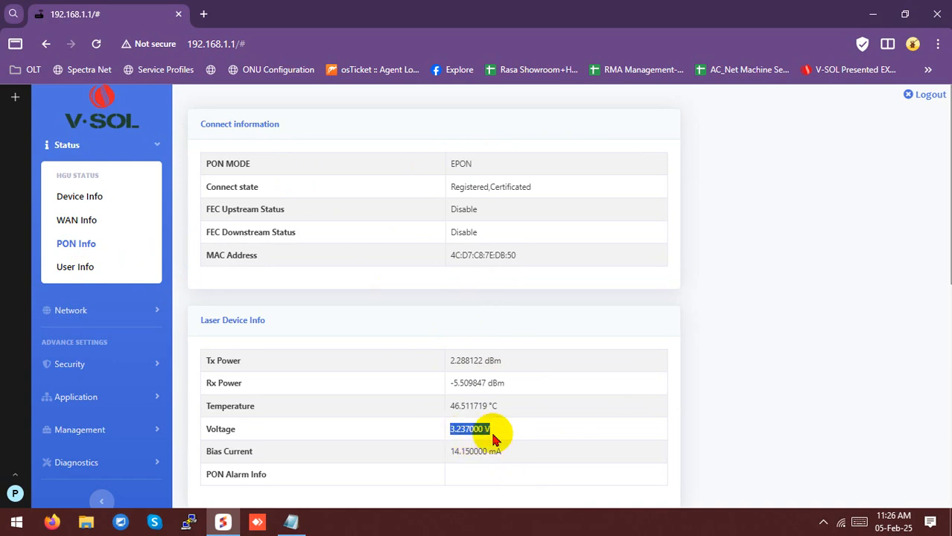
triple_click(447, 364)
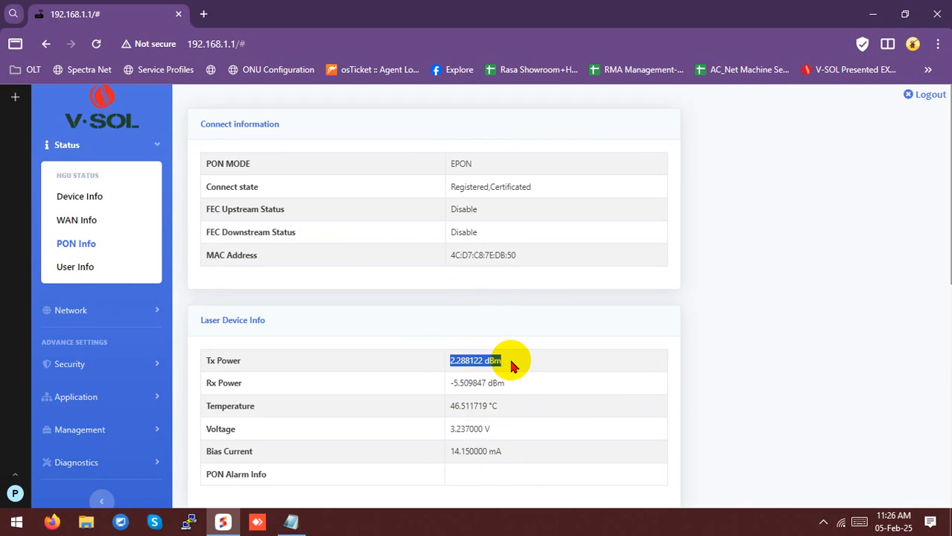
Review the Link Performance Info statistics and expand the Network menu
scroll(511, 366, down, 5)
click(200, 186)
drag(200, 187, 604, 494)
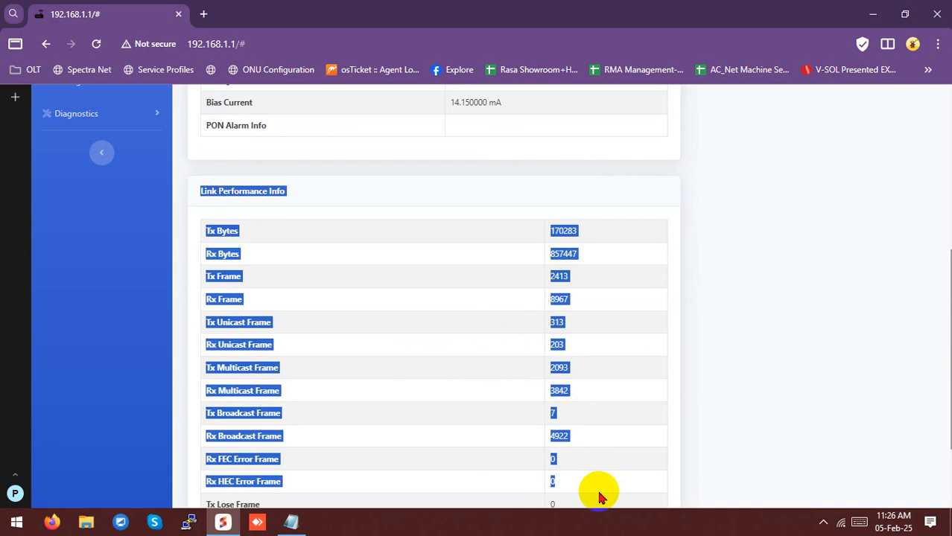
scroll(404, 455, down, 2)
scroll(403, 455, up, 7)
click(72, 311)
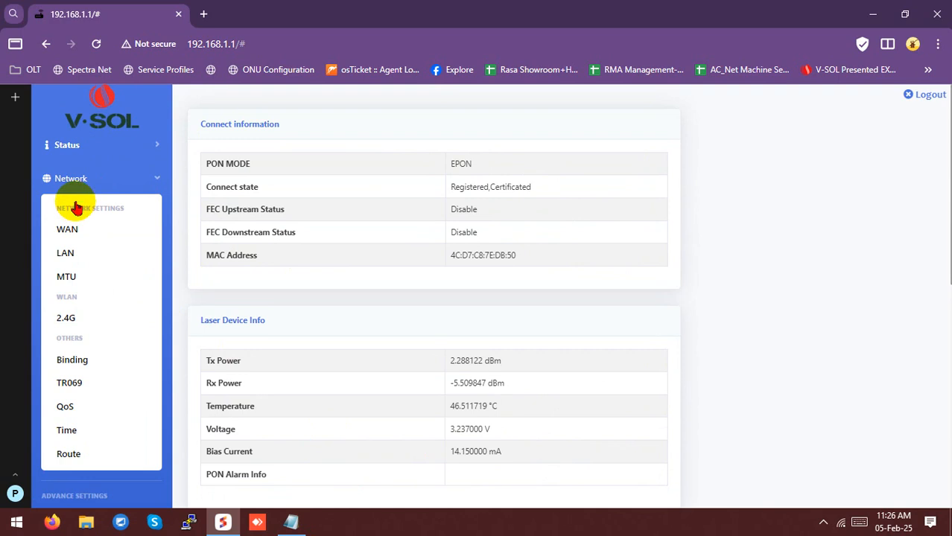
Create a WAN entry with mode changed from Bridge to Route, keeping IP version IPv4/IPv6
click(73, 234)
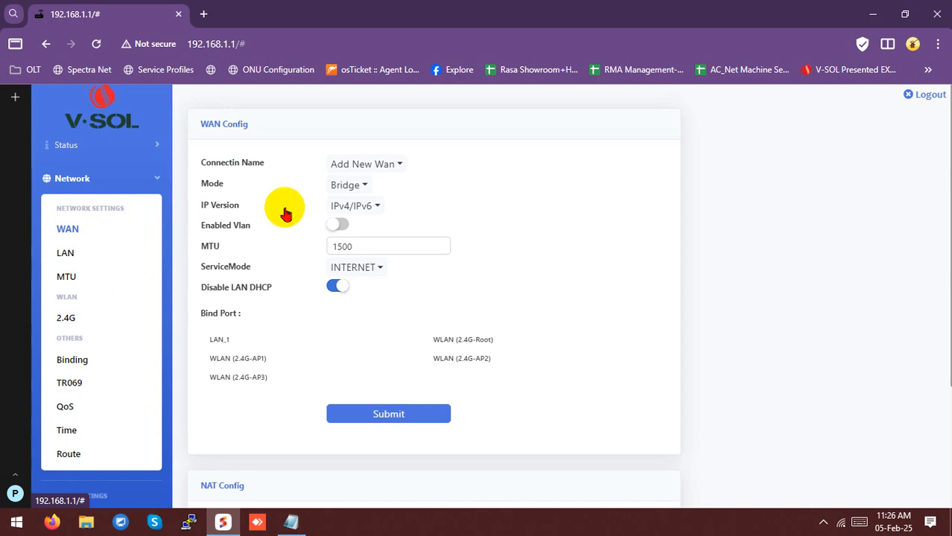
click(354, 187)
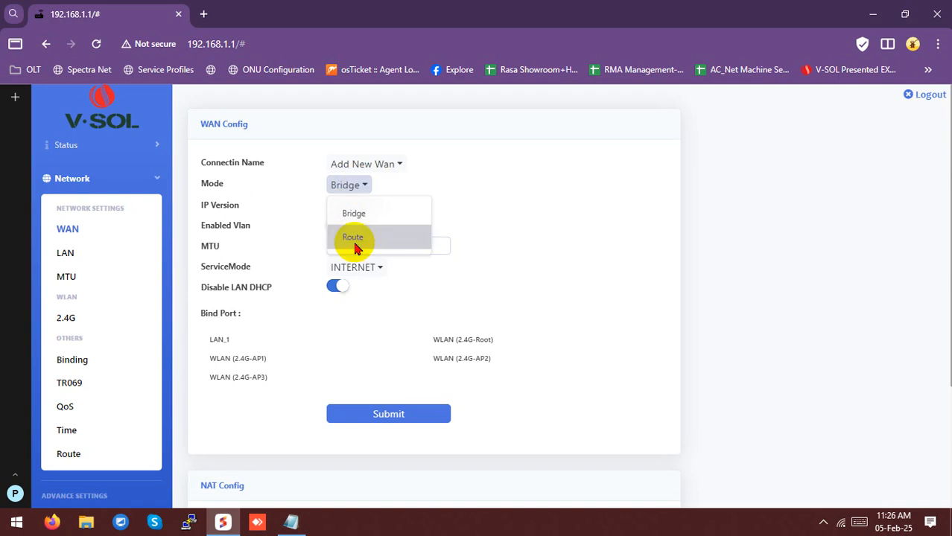
click(536, 206)
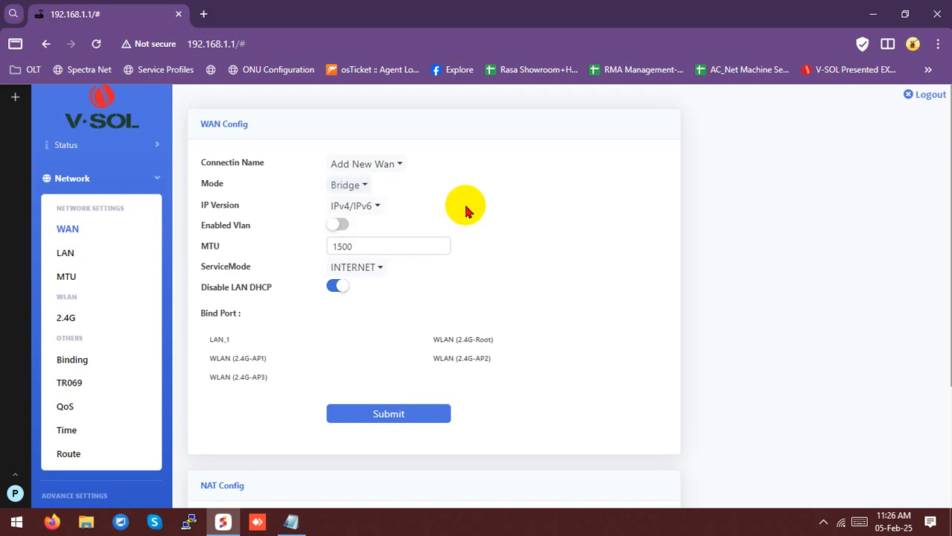
click(344, 191)
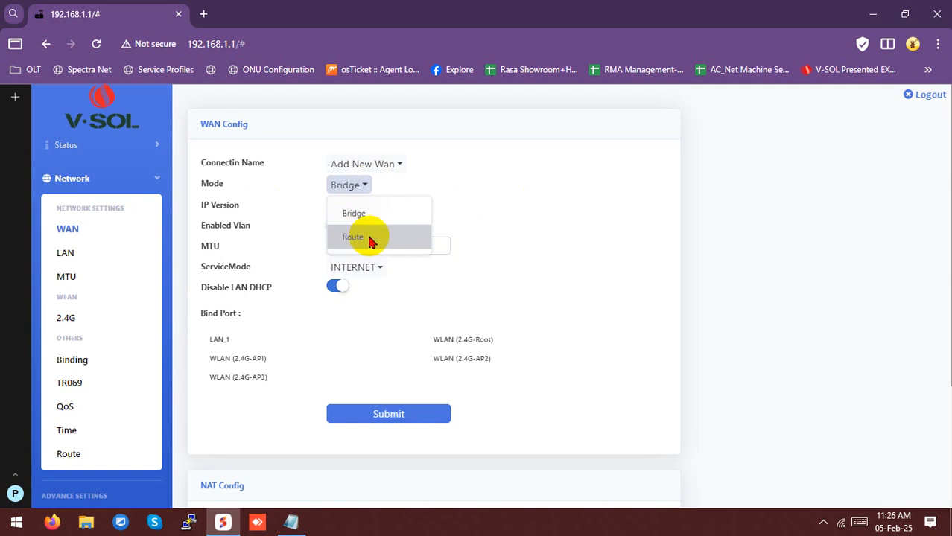
click(450, 187)
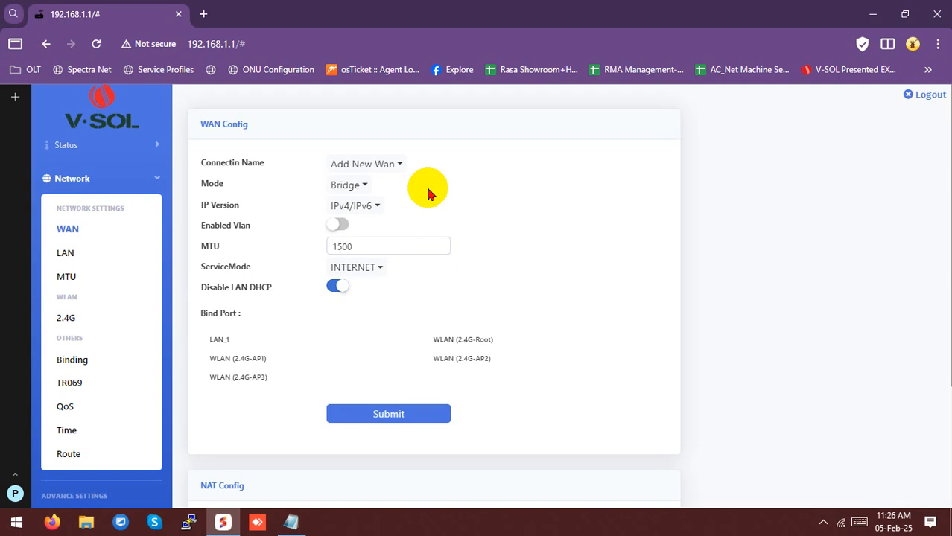
click(347, 189)
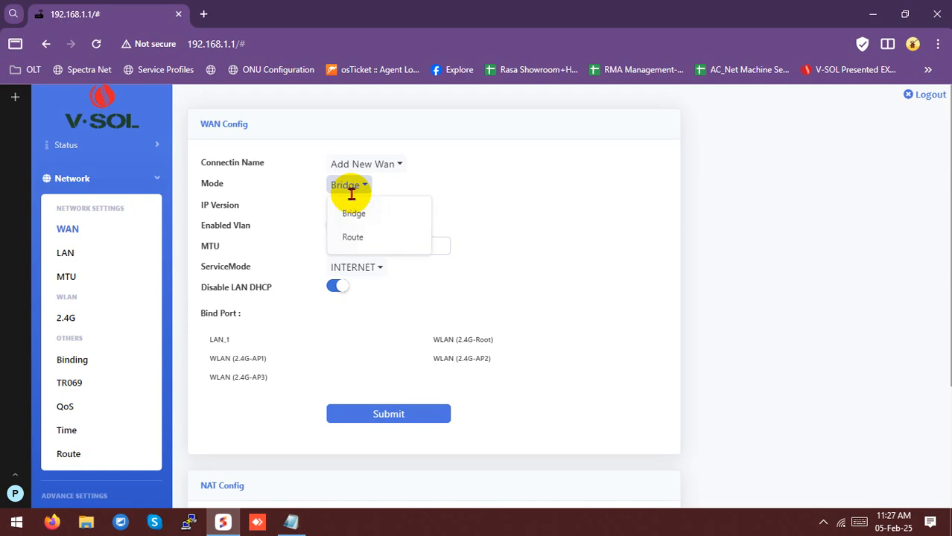
click(357, 236)
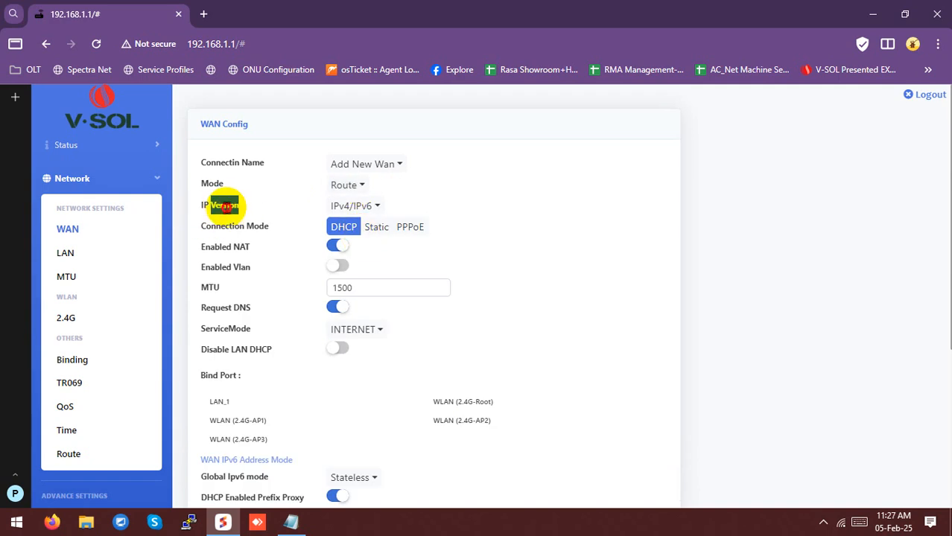
click(362, 208)
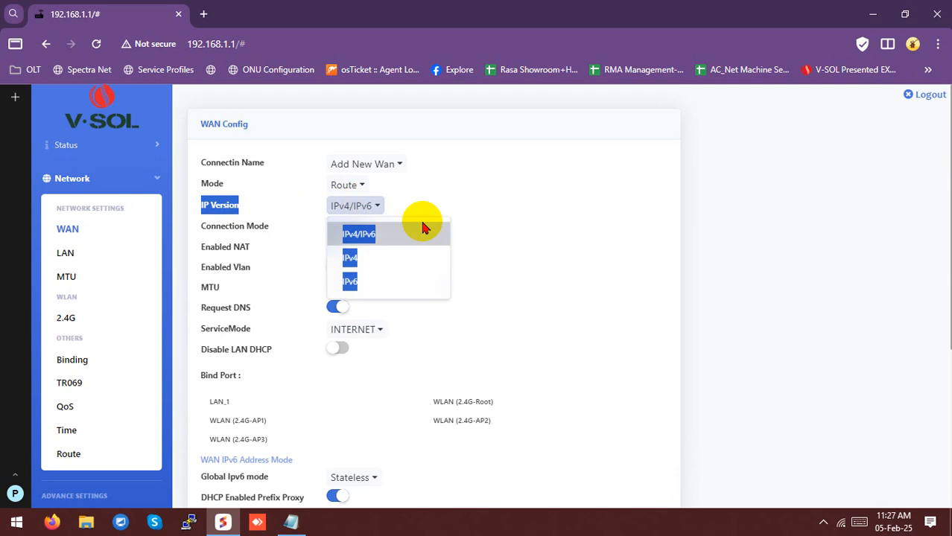
click(363, 237)
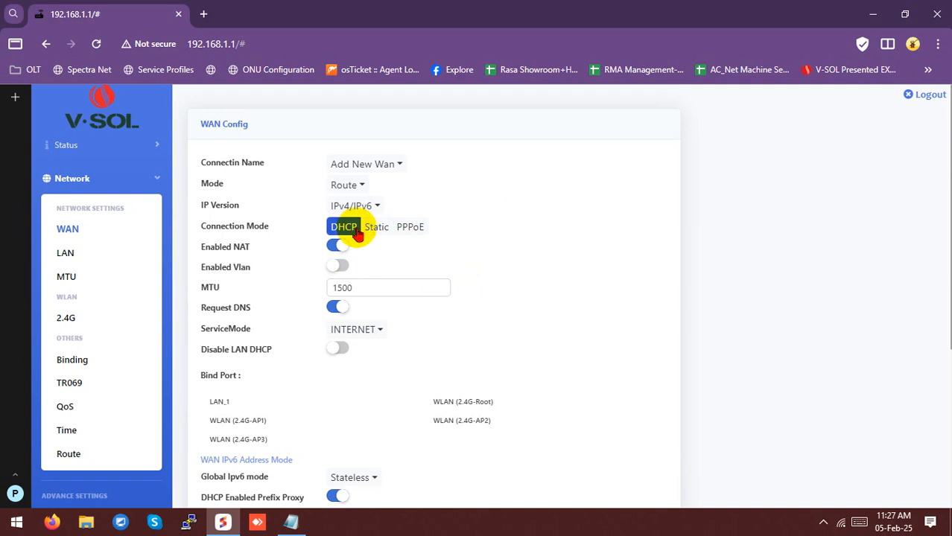
Set the connection mode to PPPoE with MTU 1492 and enter the PPPoE username and password
click(410, 233)
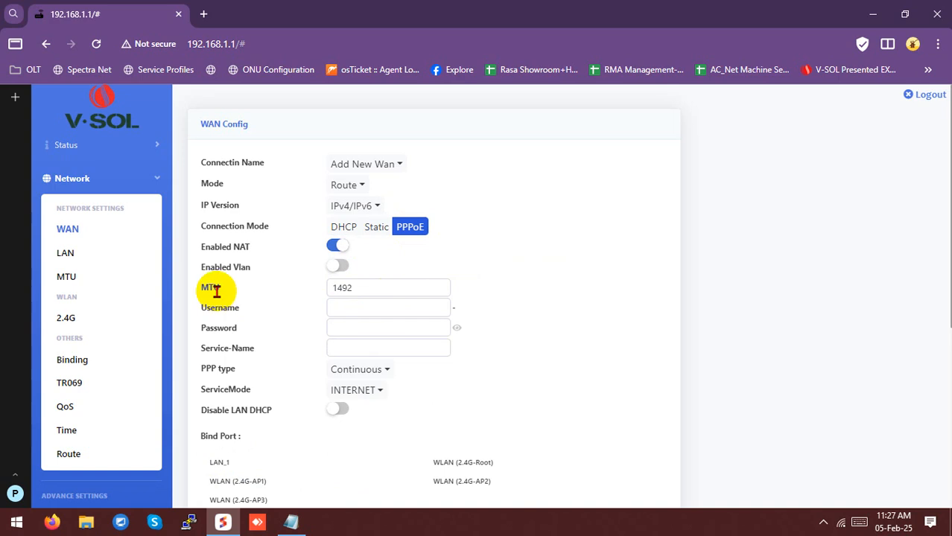
drag(365, 287, 323, 286)
click(441, 267)
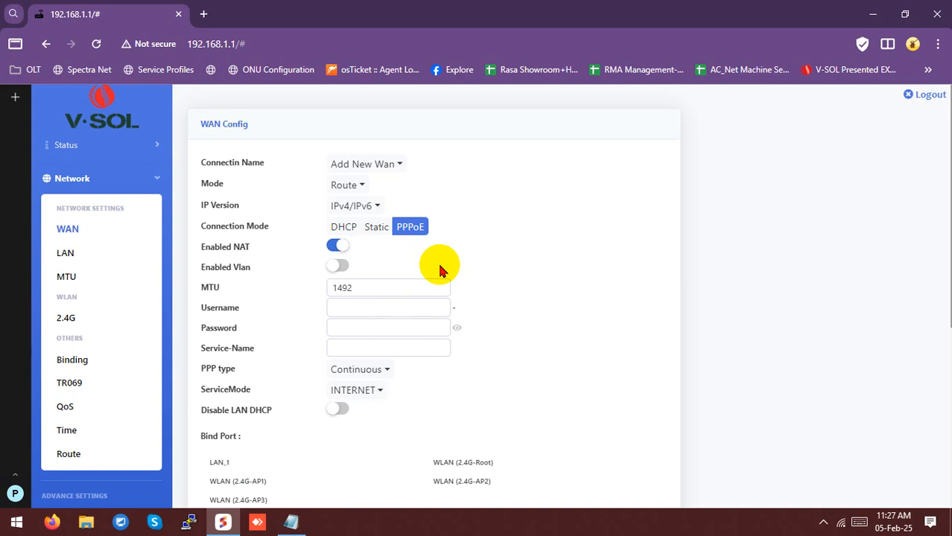
click(352, 310)
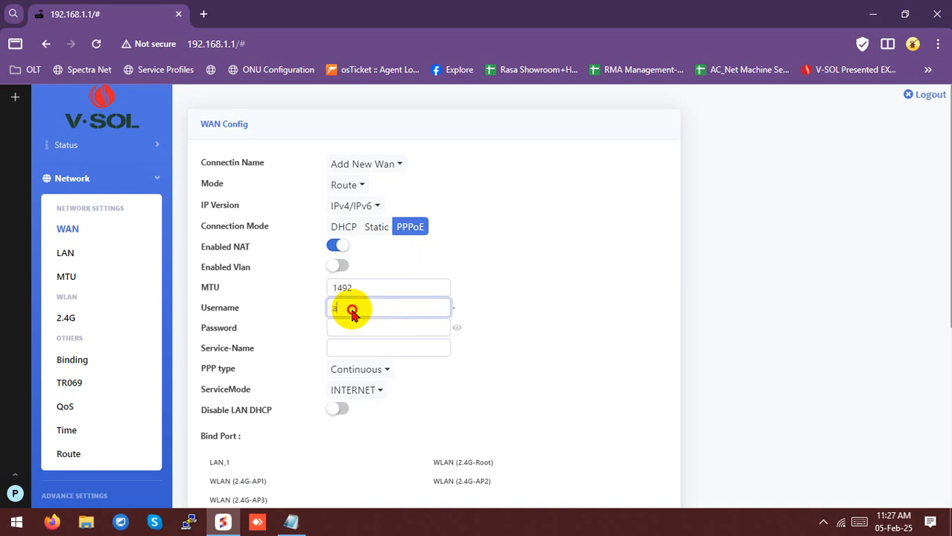
click(346, 329)
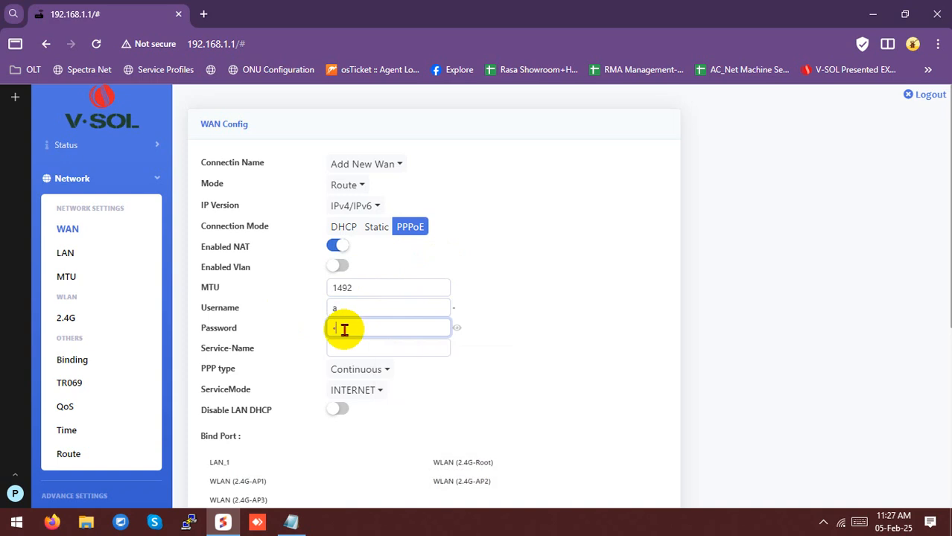
click(472, 323)
Bind LAN_1, WLAN (2.4G-AP1) and WLAN (2.4G-Root) to the WAN and submit it
scroll(395, 291, down, 1)
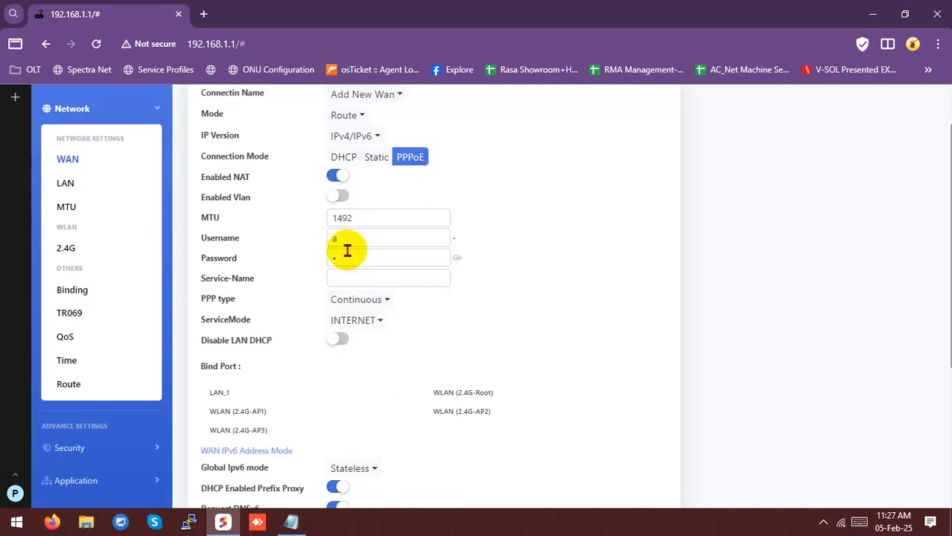
scroll(402, 274, down, 2)
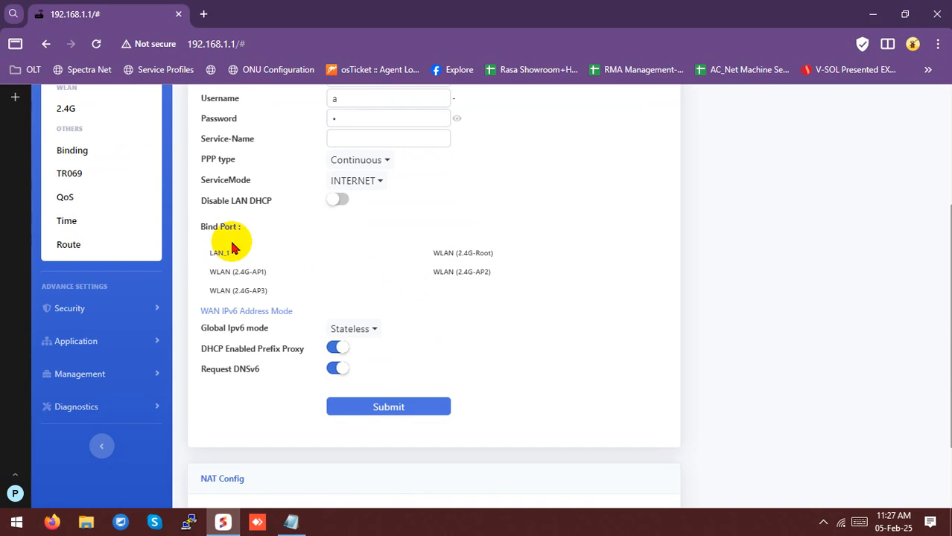
drag(205, 232, 271, 227)
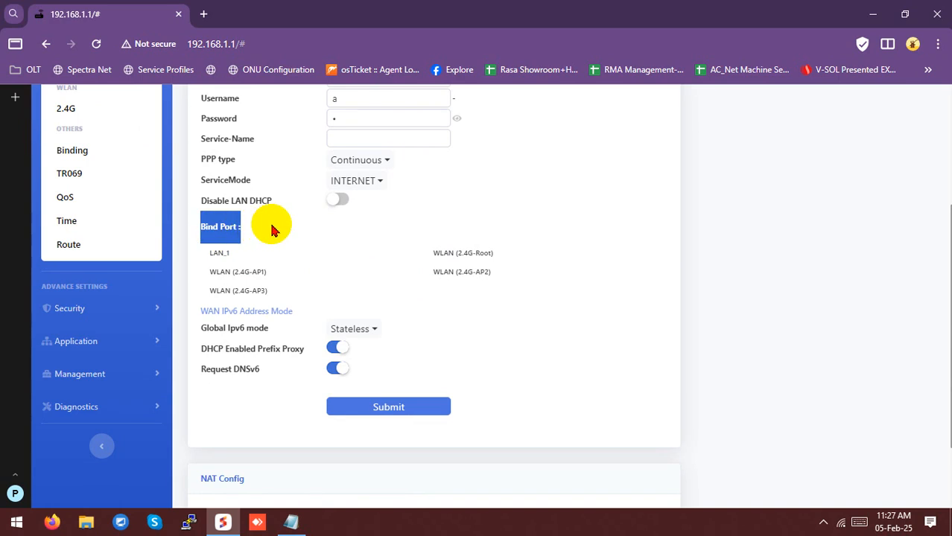
click(272, 229)
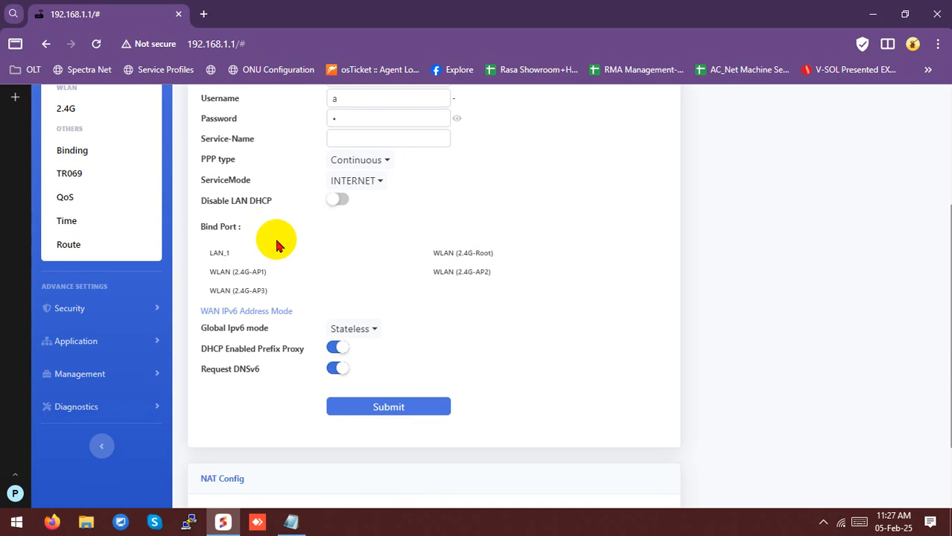
scroll(275, 242, up, 2)
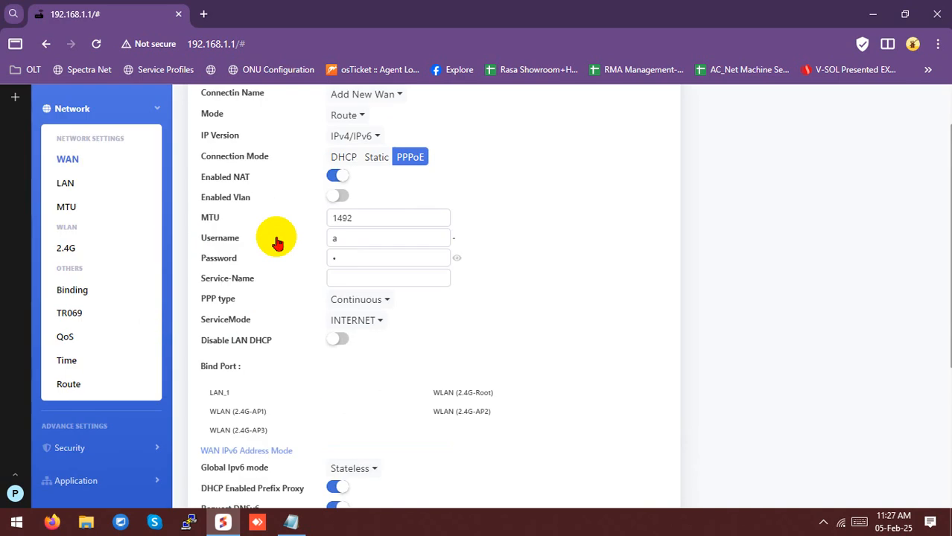
scroll(365, 206, down, 1)
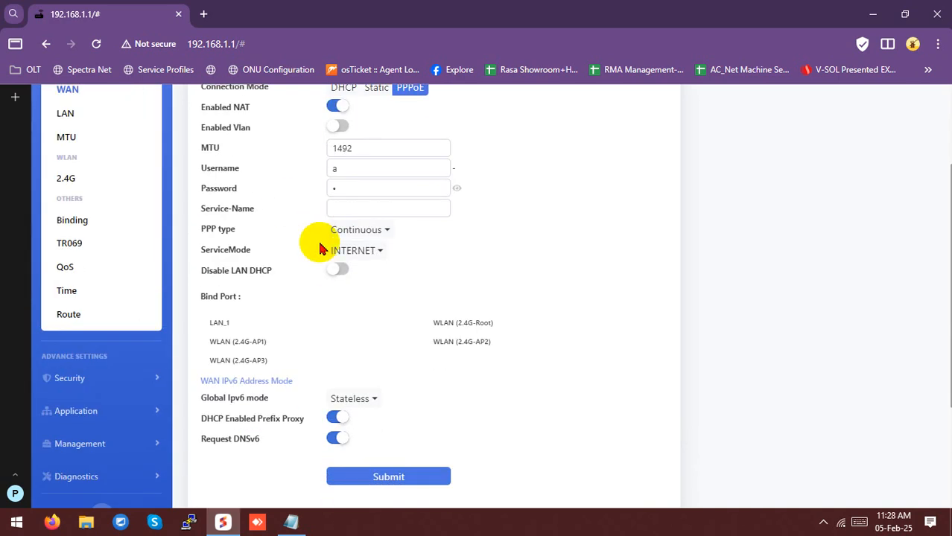
click(227, 322)
click(241, 343)
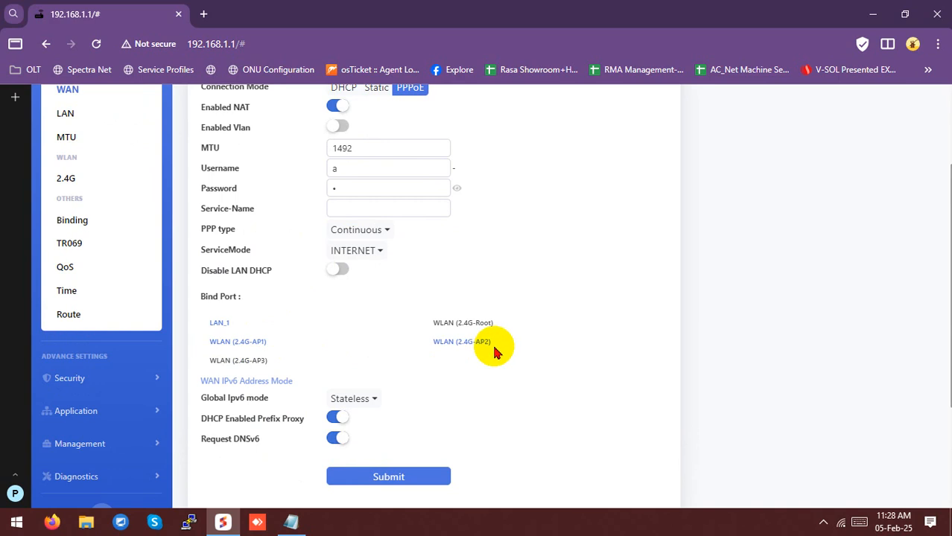
click(469, 325)
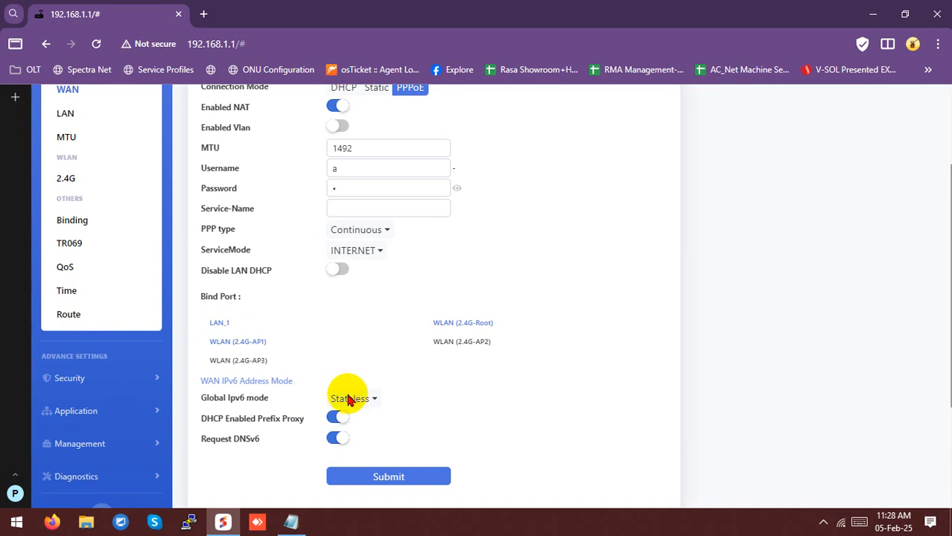
click(377, 476)
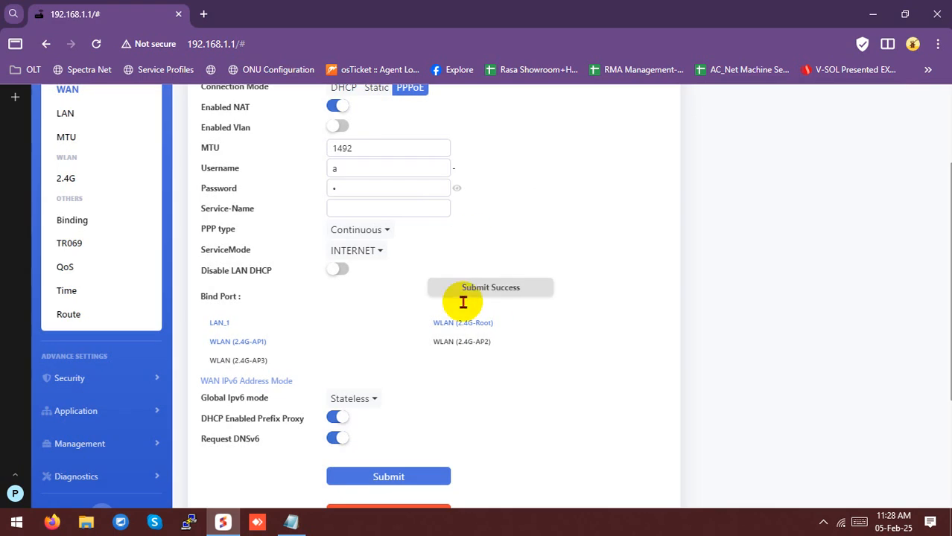
scroll(418, 297, up, 2)
Check WAN Info for 1_INTERNET_R_VID_ PPPoE up with IP 172.16.1.253 and gateway 172.16.1.1
click(66, 146)
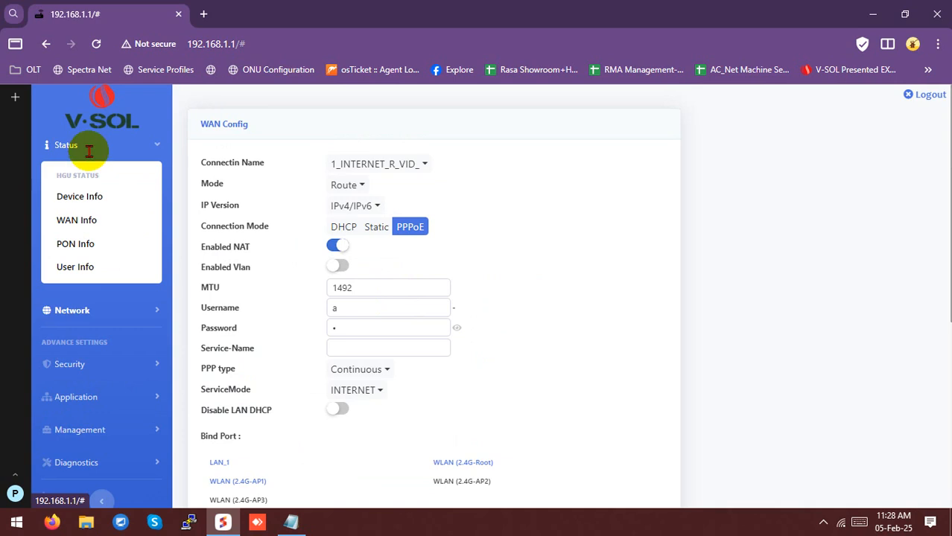
click(90, 193)
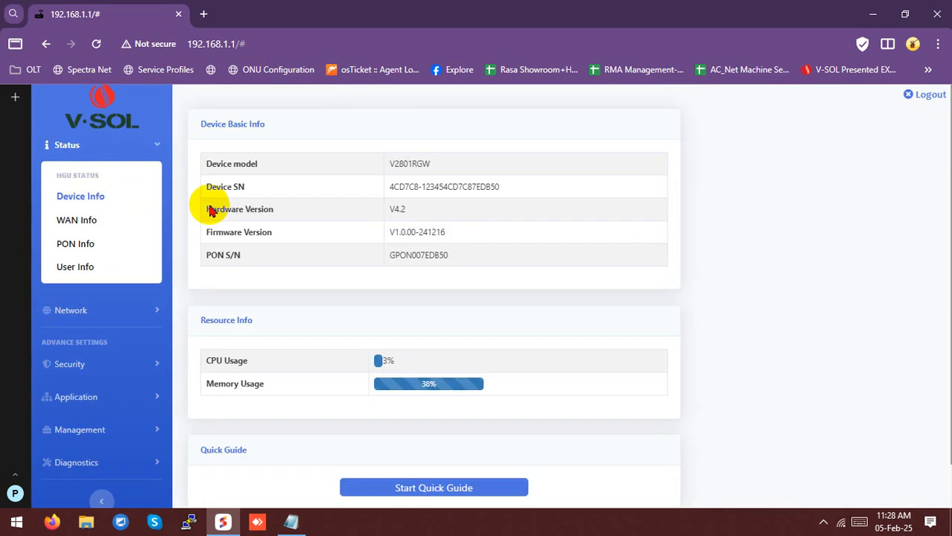
click(61, 219)
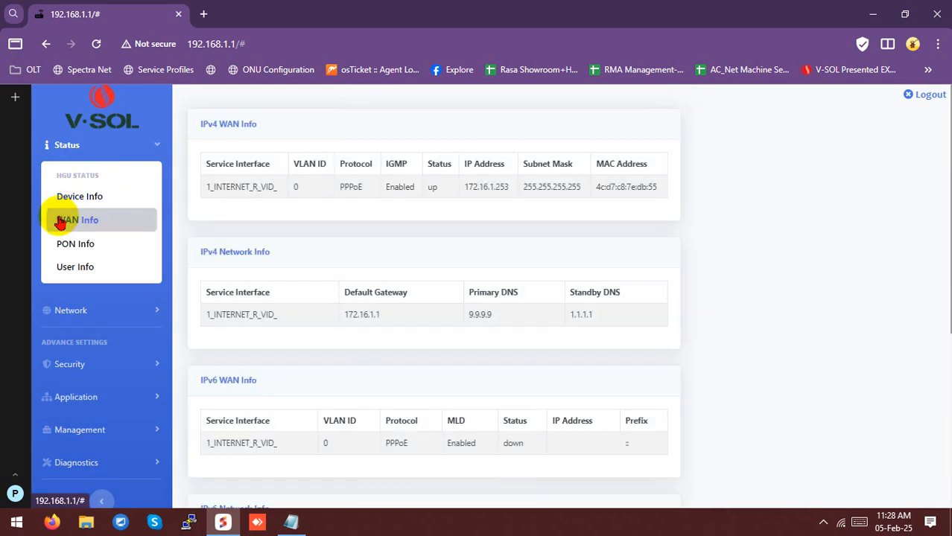
drag(206, 187, 664, 189)
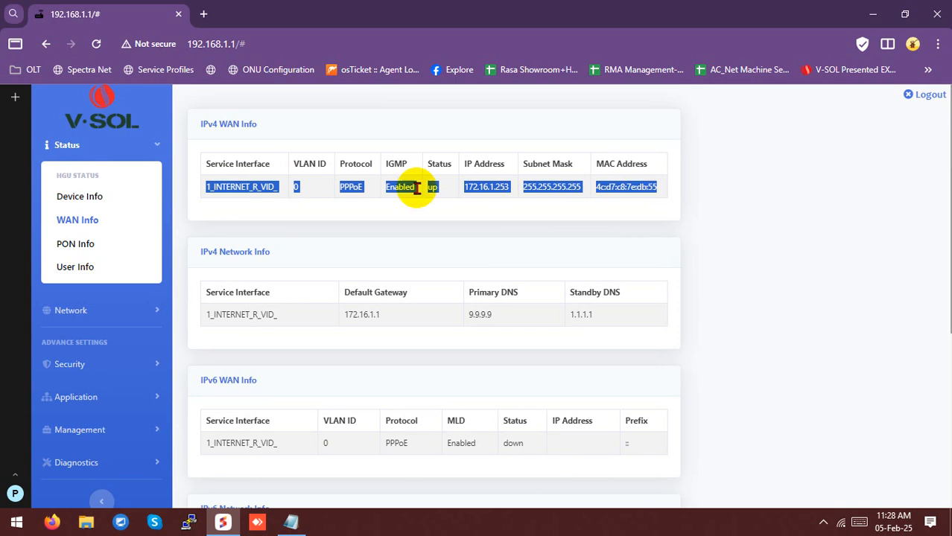
double_click(482, 187)
click(541, 186)
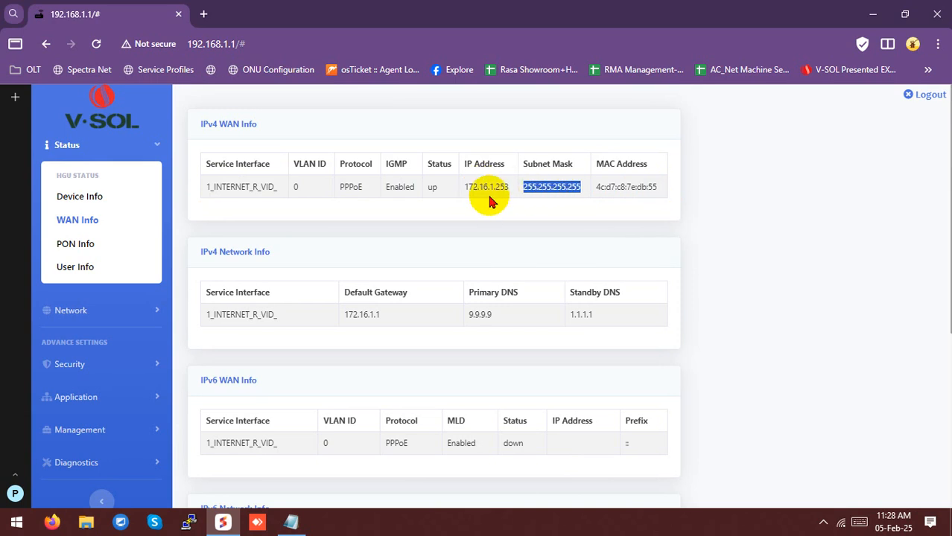
scroll(131, 373, down, 4)
click(53, 256)
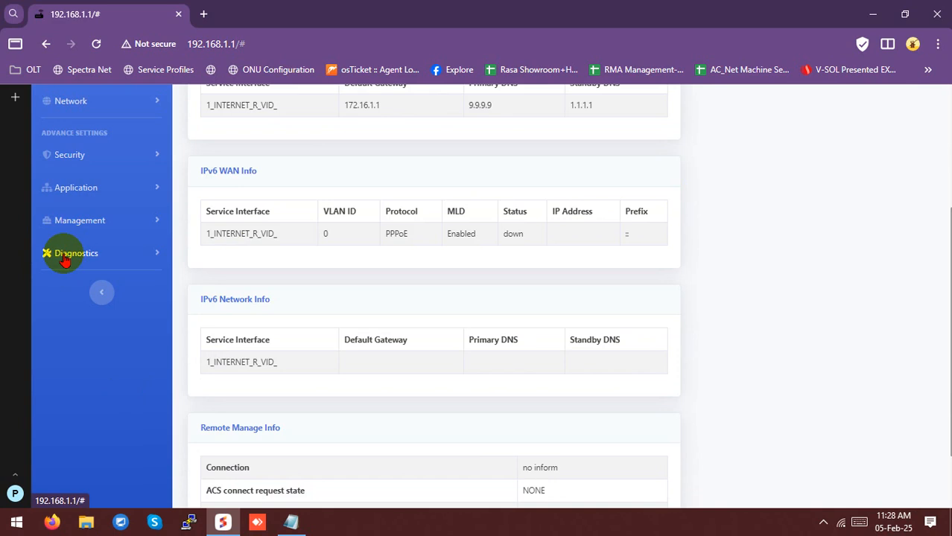
click(75, 307)
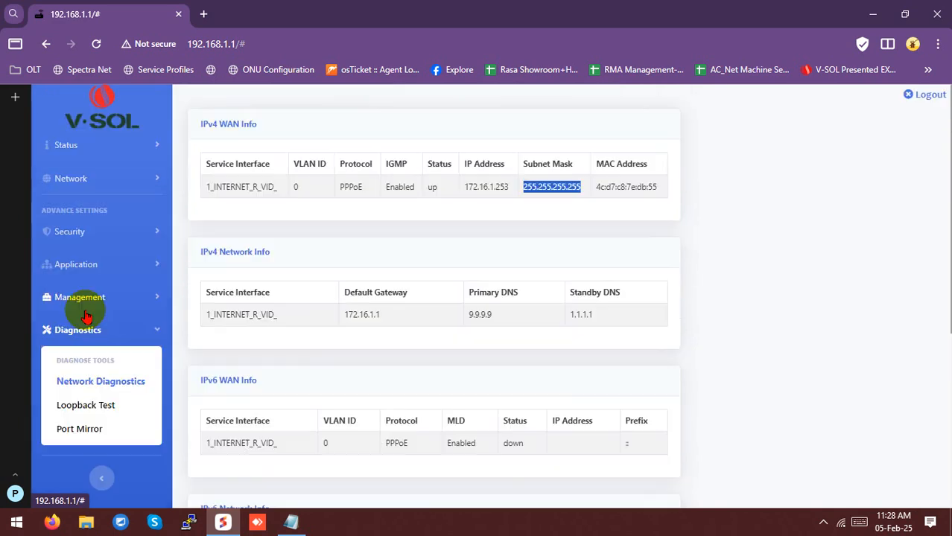
Ping 8.8.8.8 over 1_INTERNET_R_VID_ and confirm 4/4 replies with 0% loss
click(361, 184)
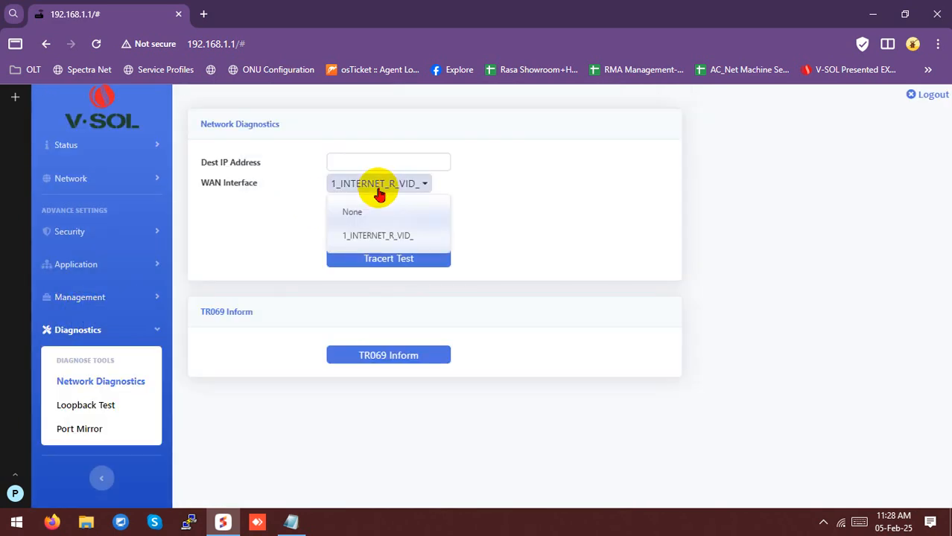
click(378, 235)
click(367, 164)
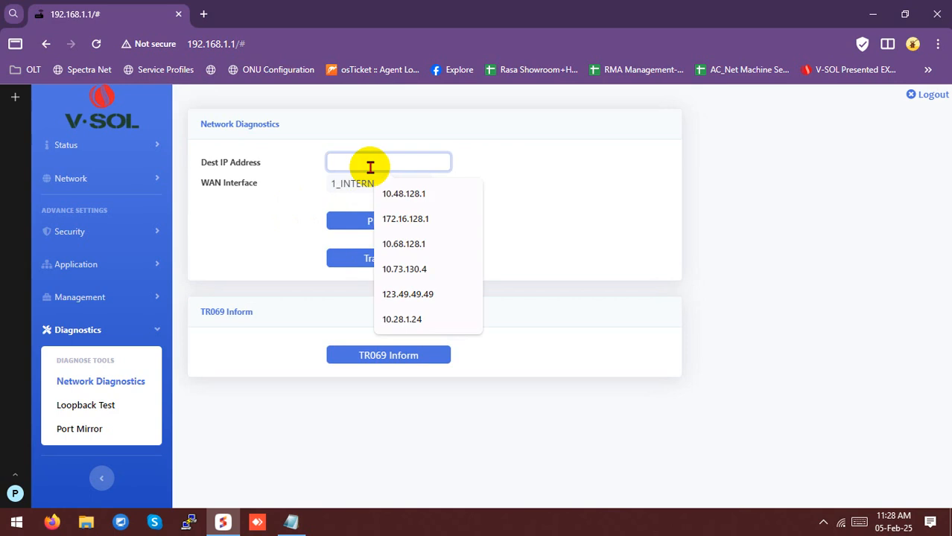
text(8.8.8.8)
click(436, 221)
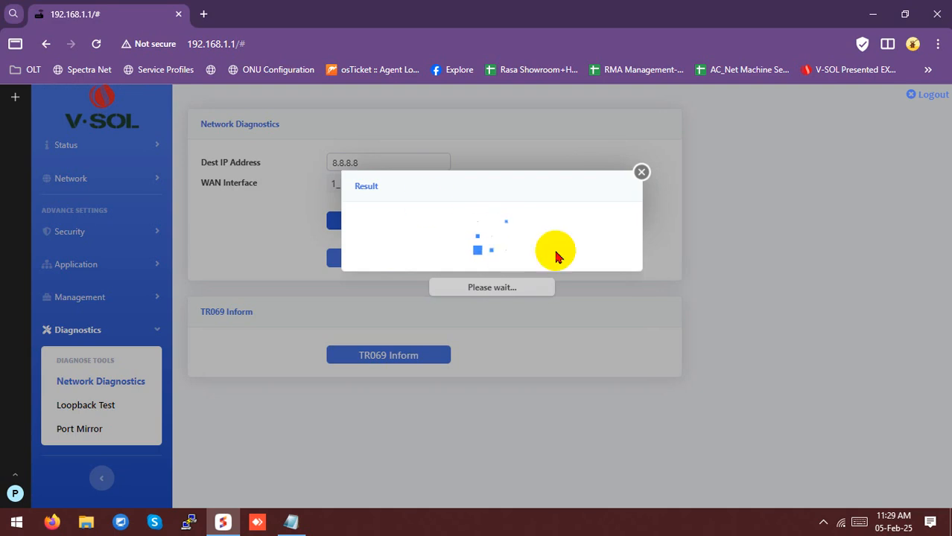
drag(596, 319, 365, 239)
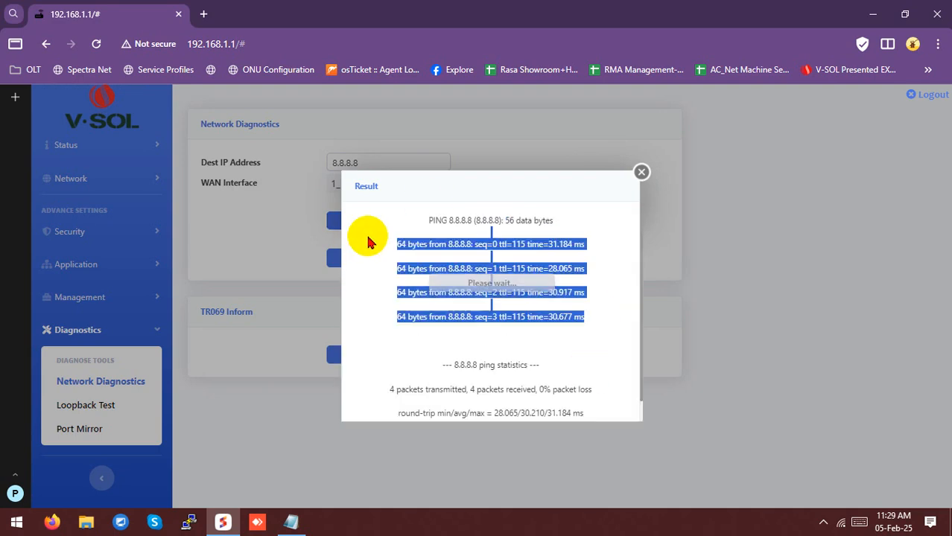
triple_click(486, 243)
click(47, 179)
click(91, 180)
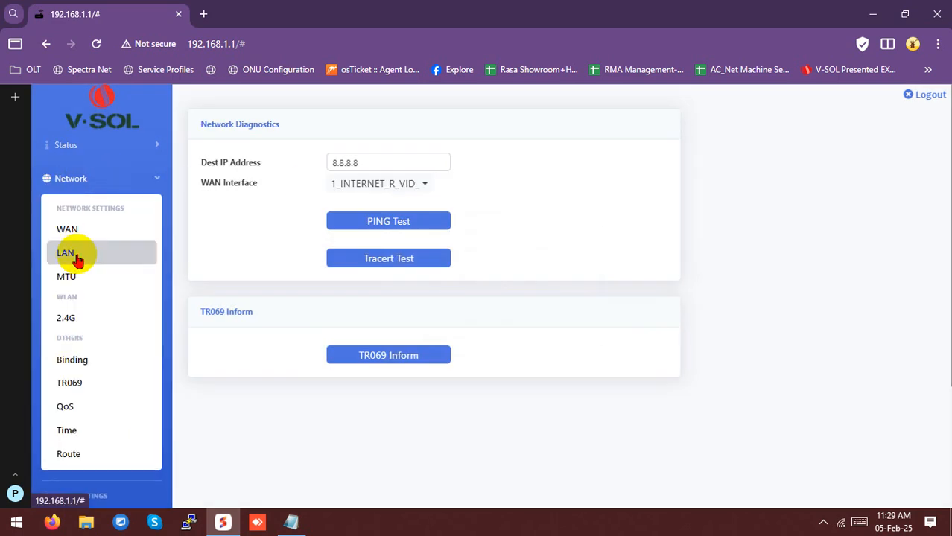
Review LAN settings: IP 192.168.1.1 and DHCP range 192.168.1.2 to 192.168.1.254
click(67, 254)
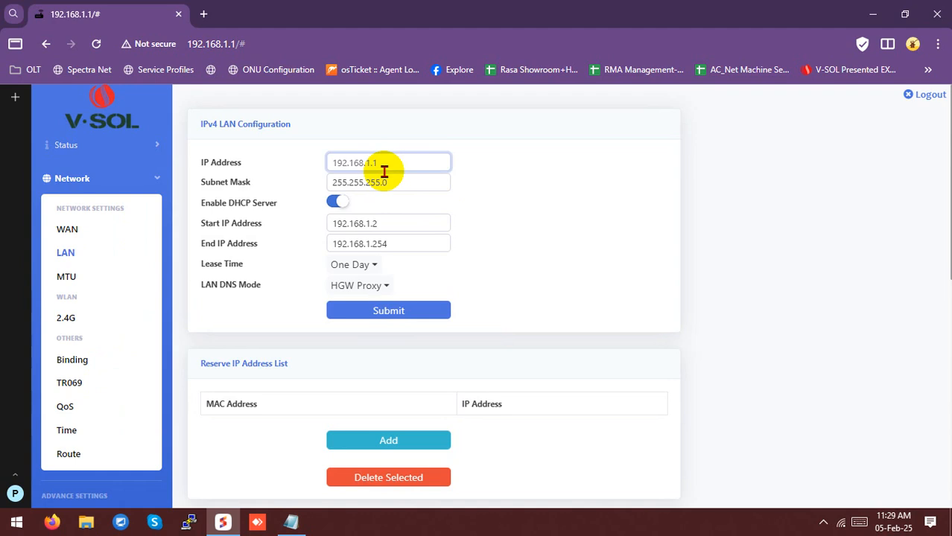
drag(381, 165, 329, 166)
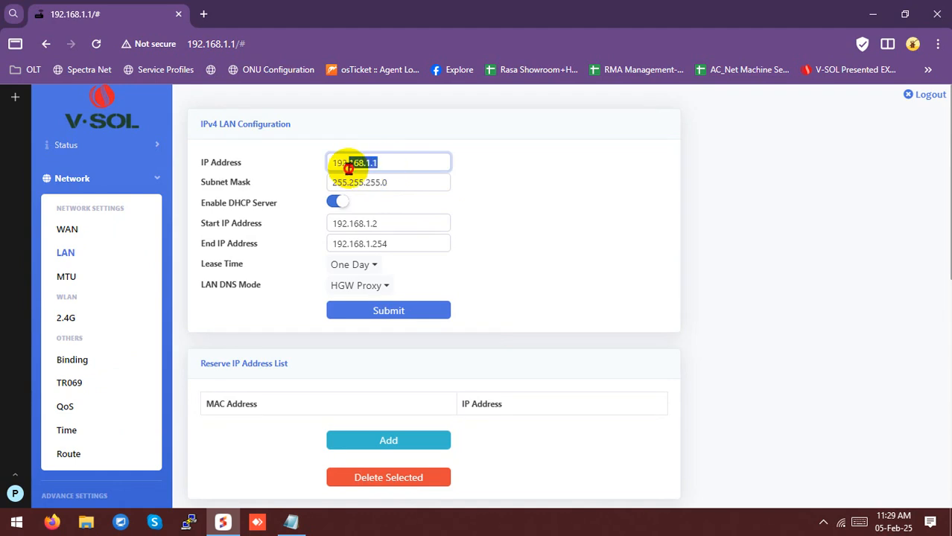
drag(419, 222, 324, 222)
click(412, 244)
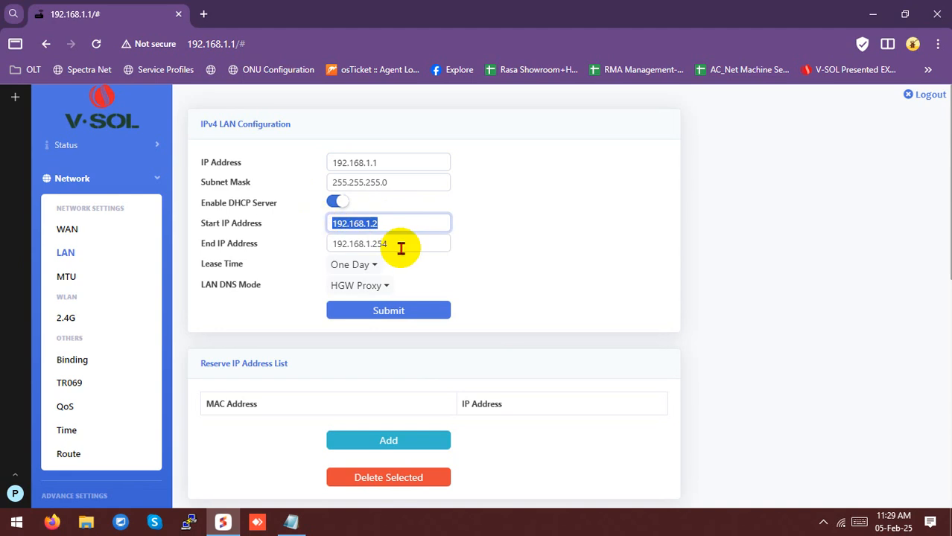
drag(401, 248, 259, 256)
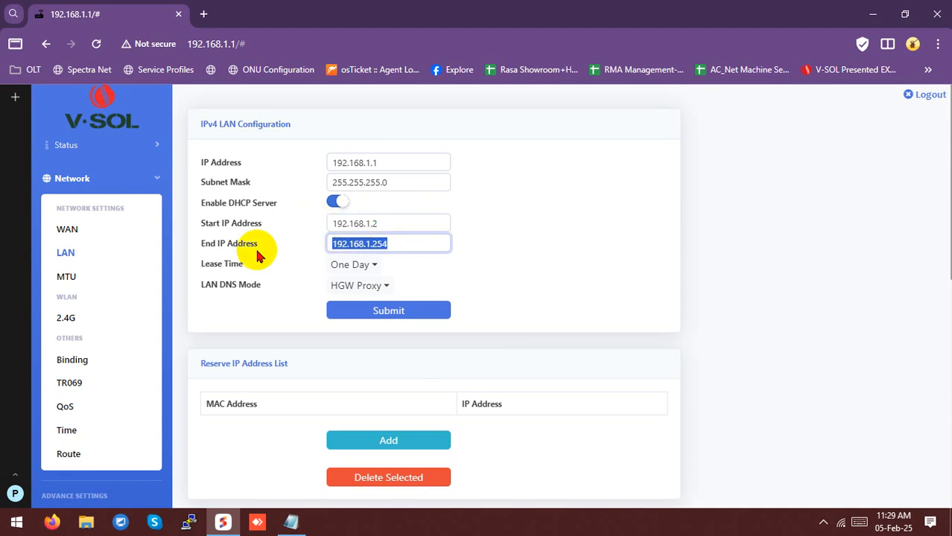
drag(391, 225, 329, 227)
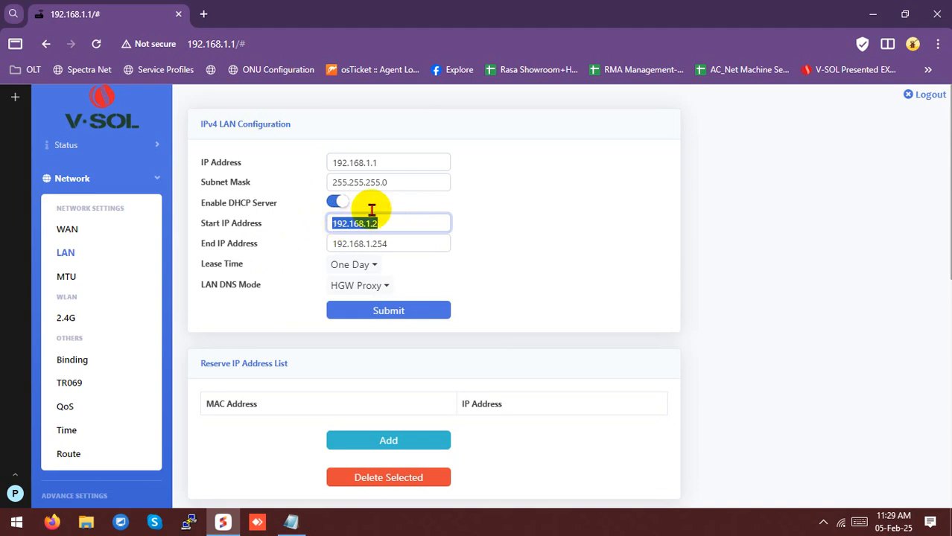
click(367, 164)
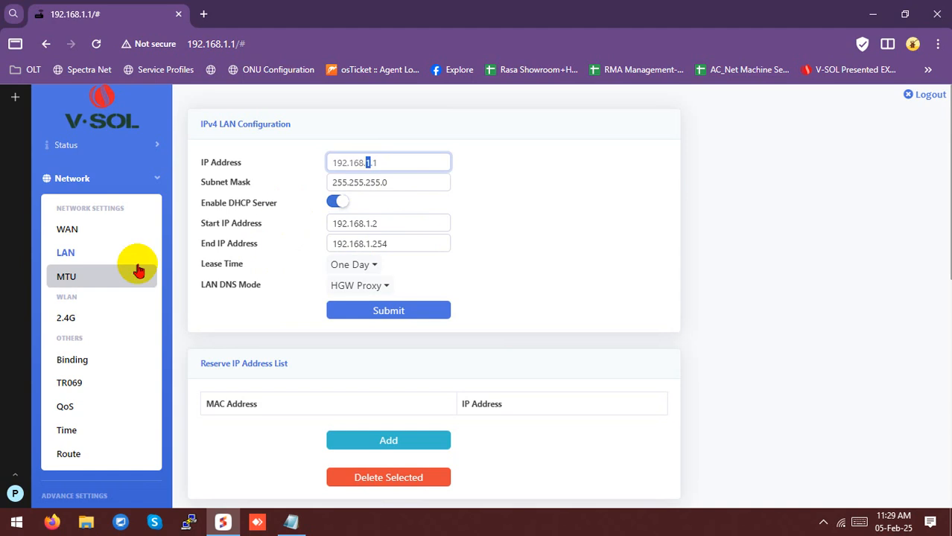
click(79, 287)
Verify the system MTU of 1500 against its 9000 maximum, then open TR069 settings
double_click(347, 162)
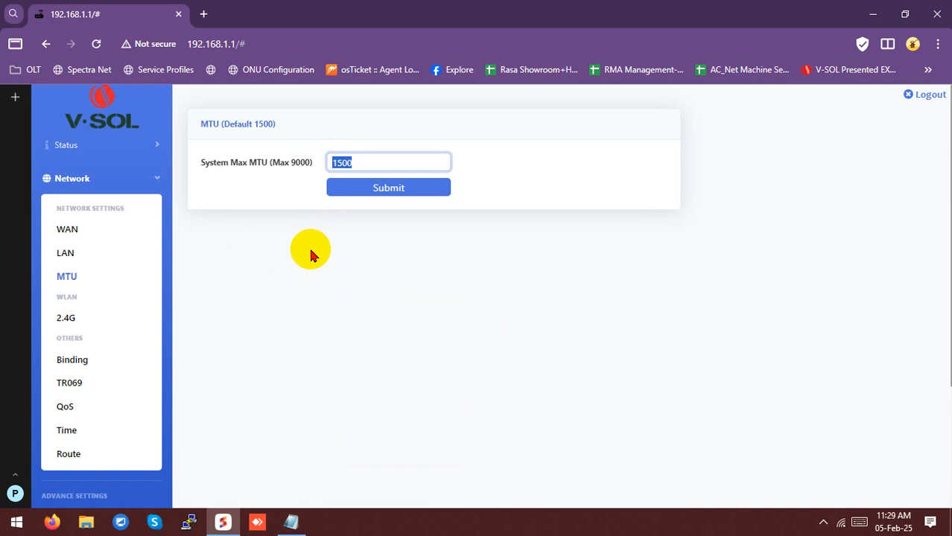
drag(195, 163, 303, 173)
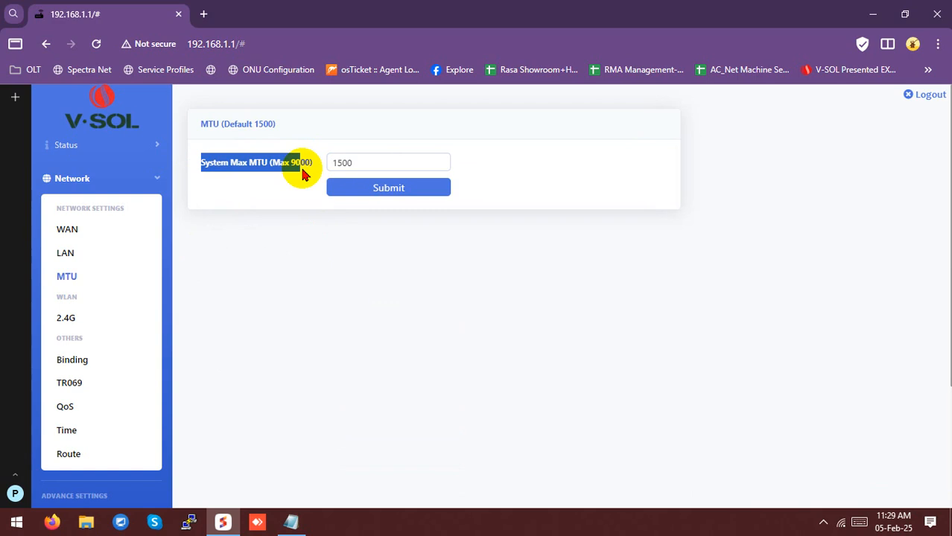
scroll(65, 359, down, 1)
click(75, 316)
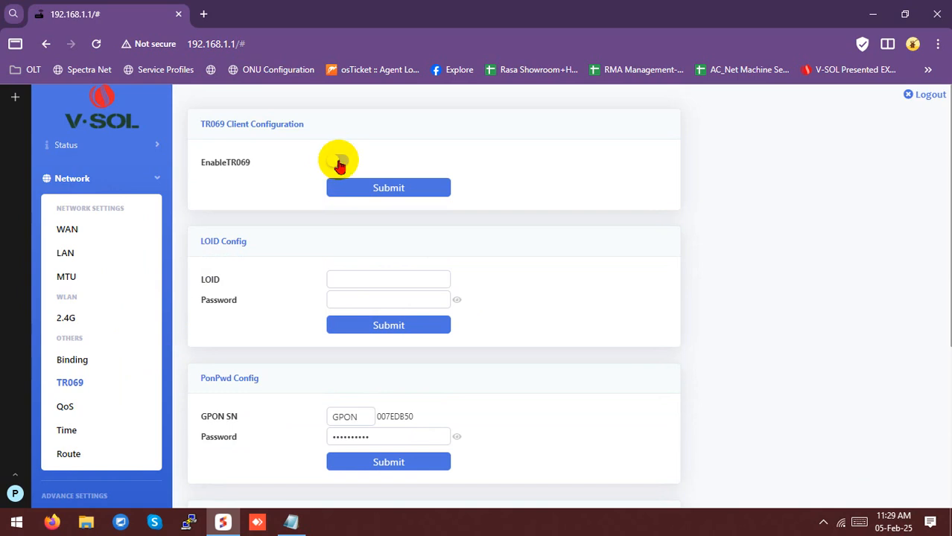
Review the Time settings page and its time zone list, leaving the zone unchanged
scroll(351, 223, down, 3)
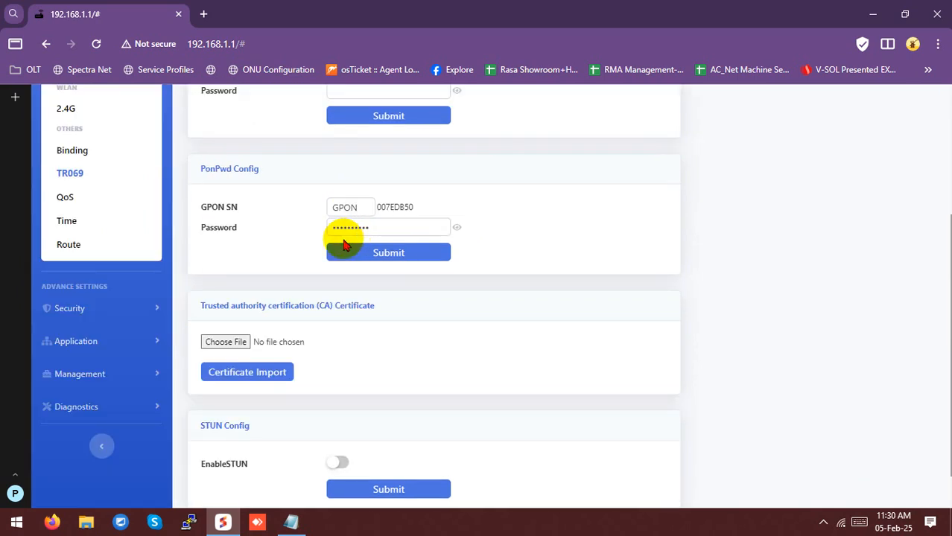
scroll(340, 313, up, 3)
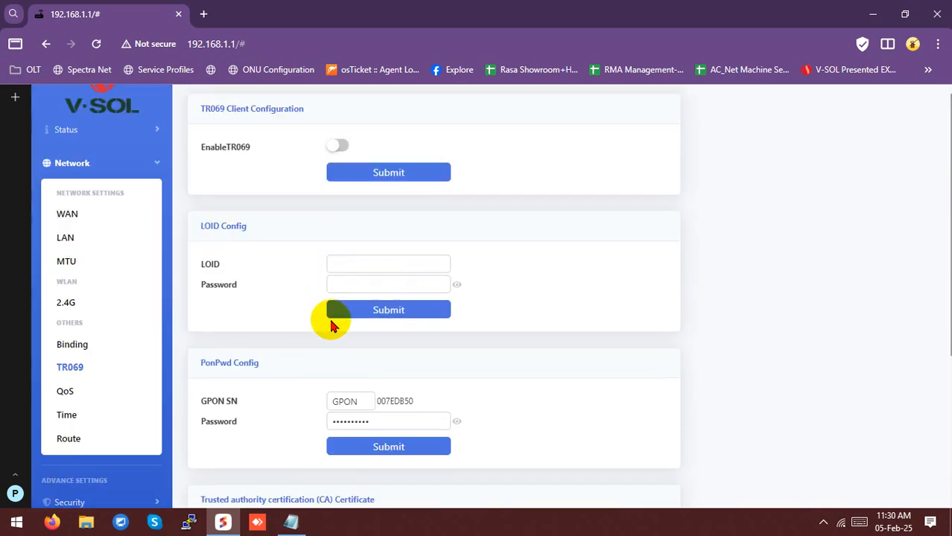
scroll(295, 326, down, 2)
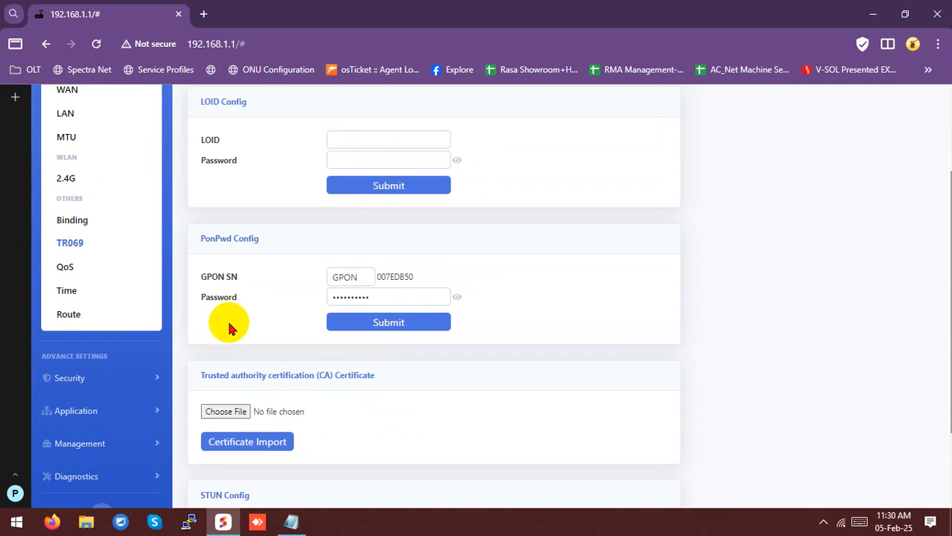
click(93, 298)
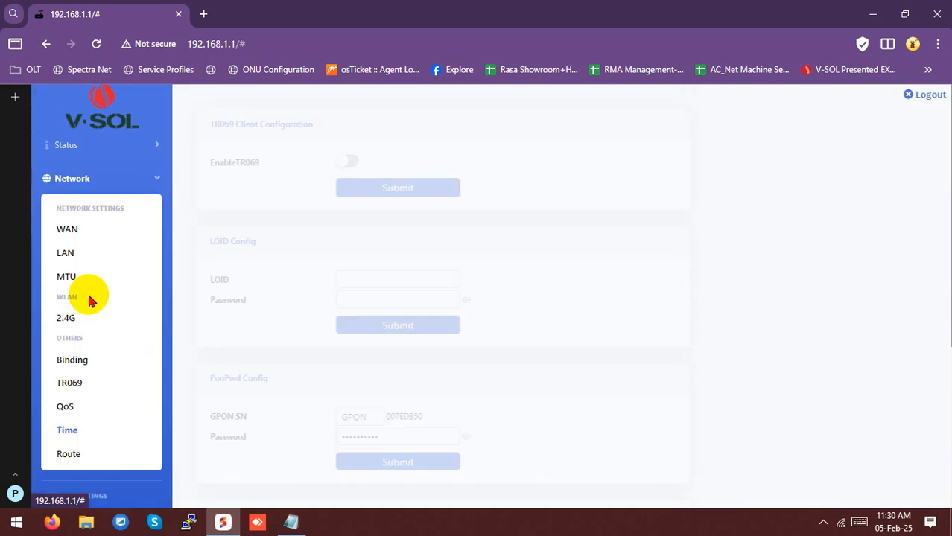
click(404, 198)
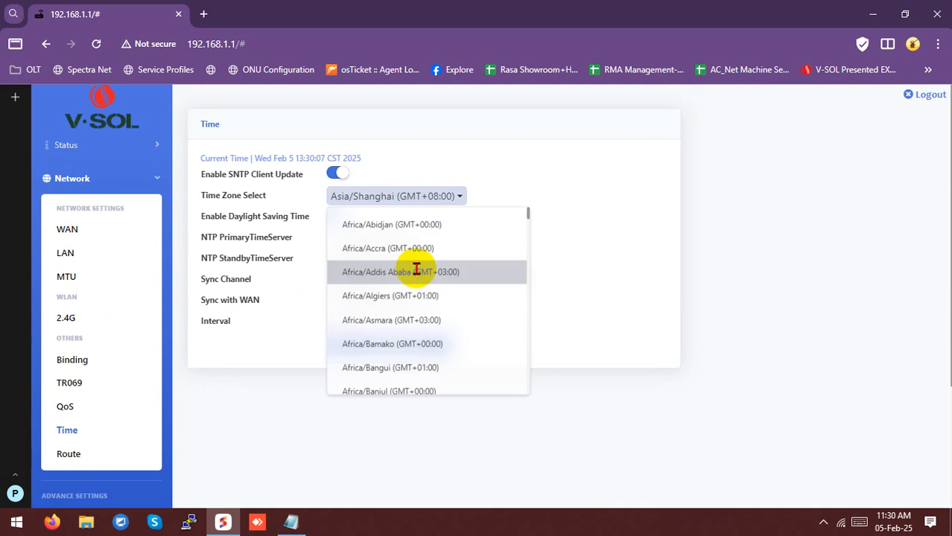
click(574, 198)
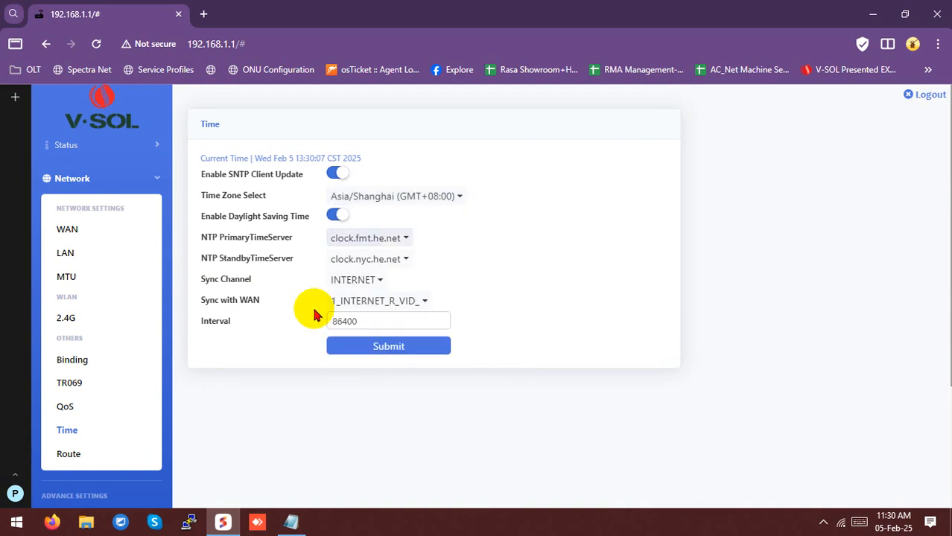
scroll(253, 349, down, 1)
scroll(253, 348, down, 1)
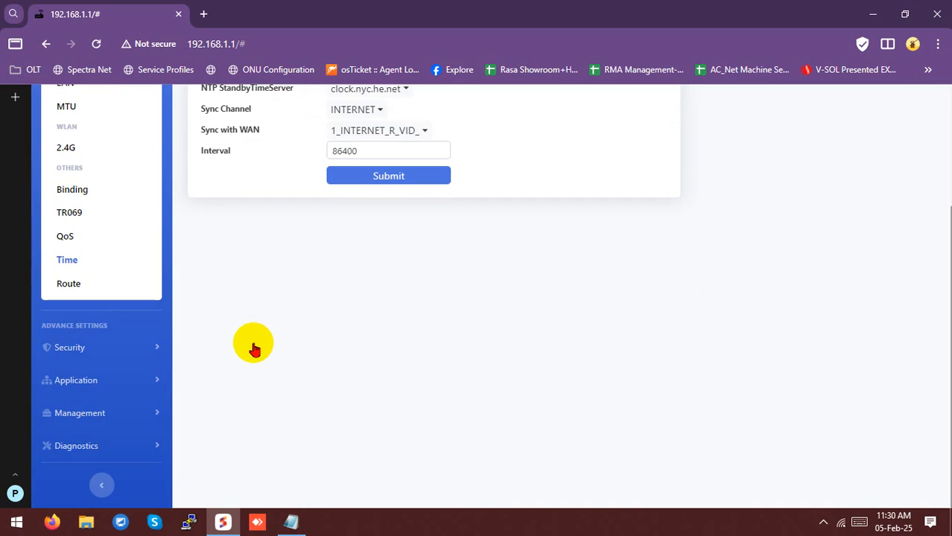
scroll(109, 350, up, 1)
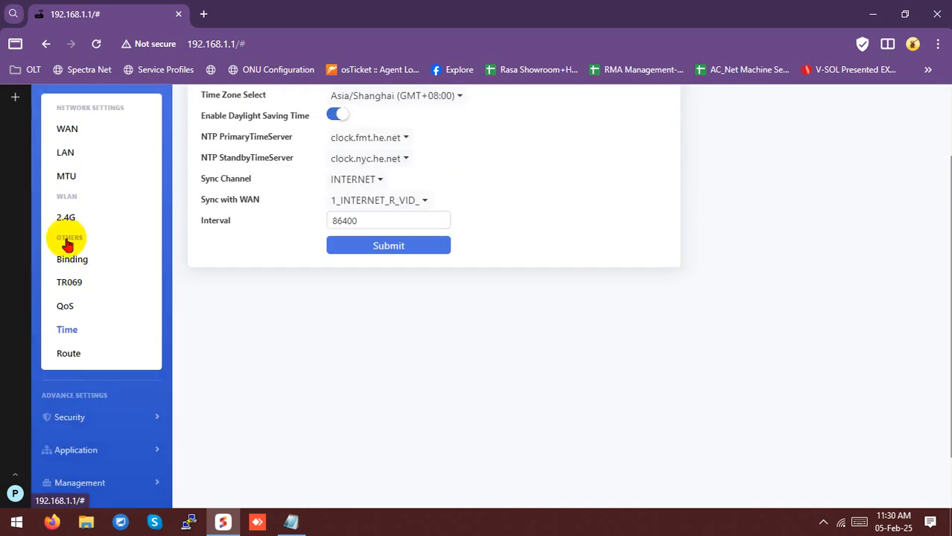
On the 2.4G WLAN page, highlight the SSID RASA_VSOL and the Channel Width label
click(60, 217)
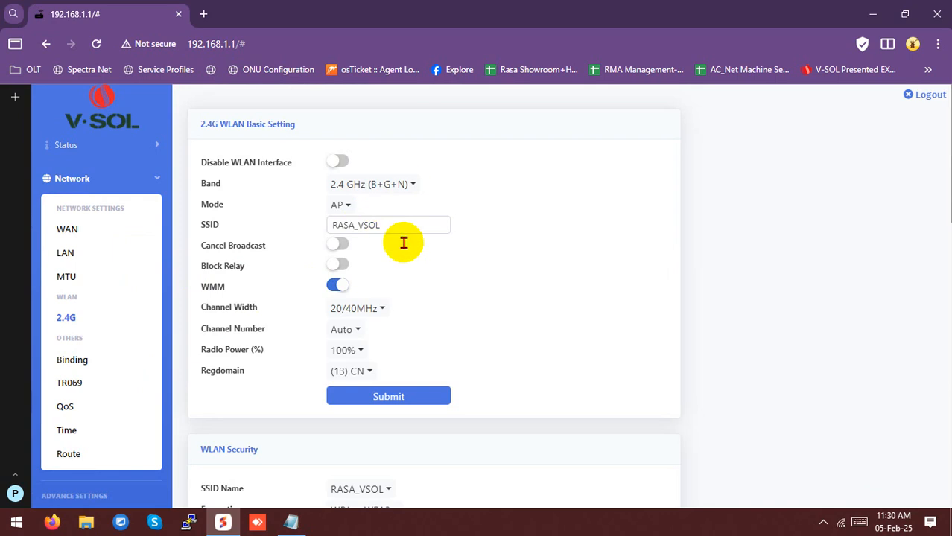
drag(389, 229, 322, 226)
click(393, 221)
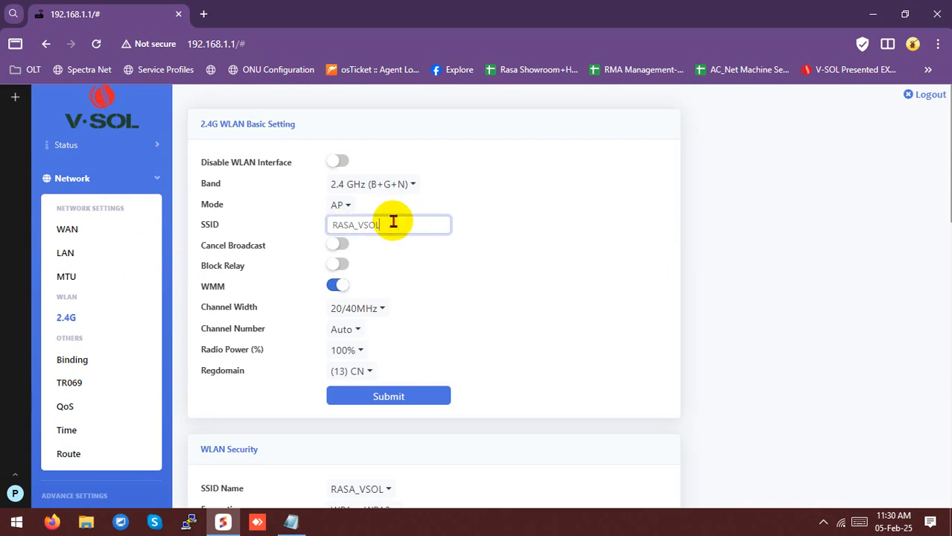
drag(393, 222, 328, 222)
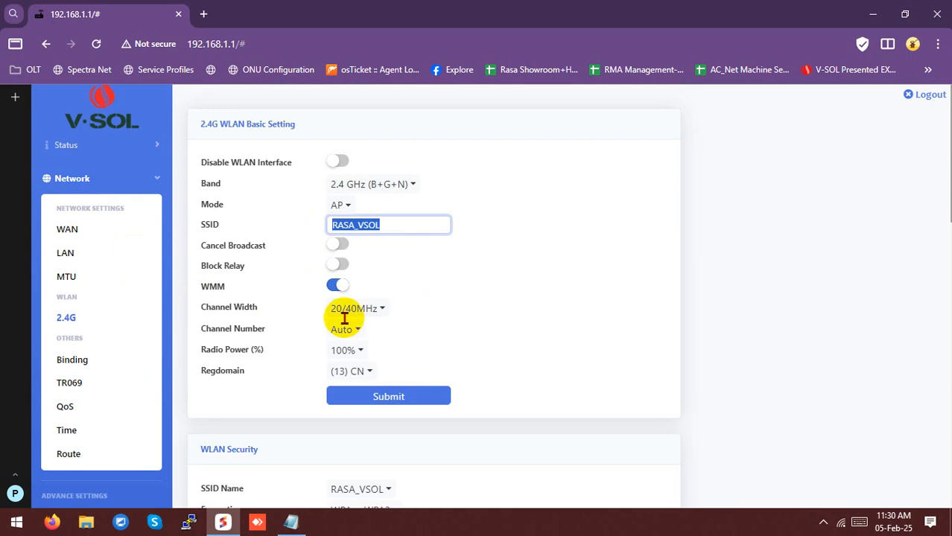
drag(199, 305, 256, 313)
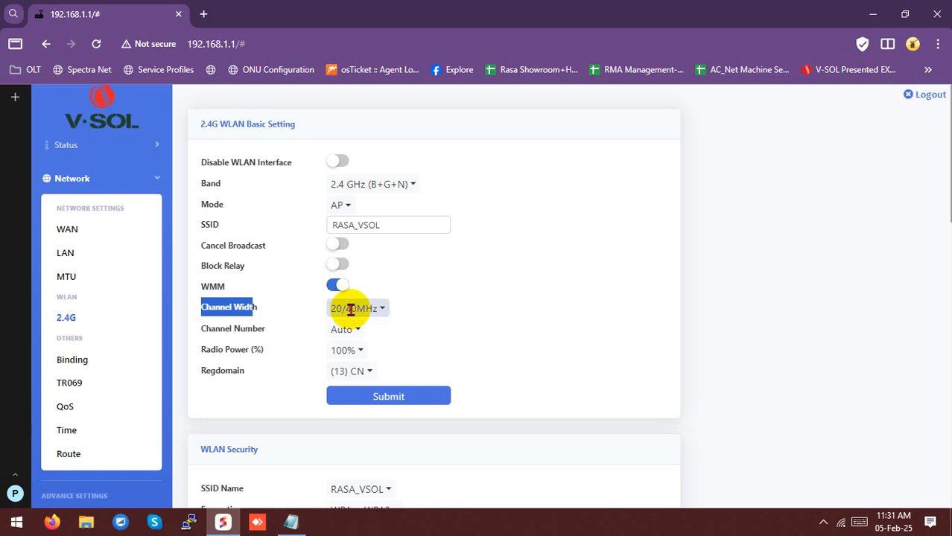
triple_click(226, 307)
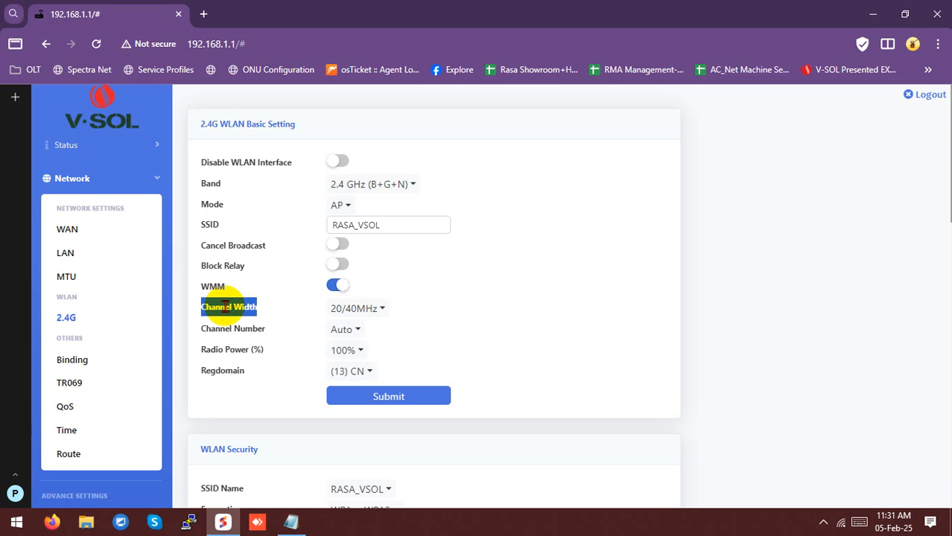
Leave the channel number on Auto and submit the 2.4G WLAN basic settings
click(346, 330)
scroll(358, 186, down, 1)
scroll(353, 203, up, 1)
scroll(353, 205, down, 1)
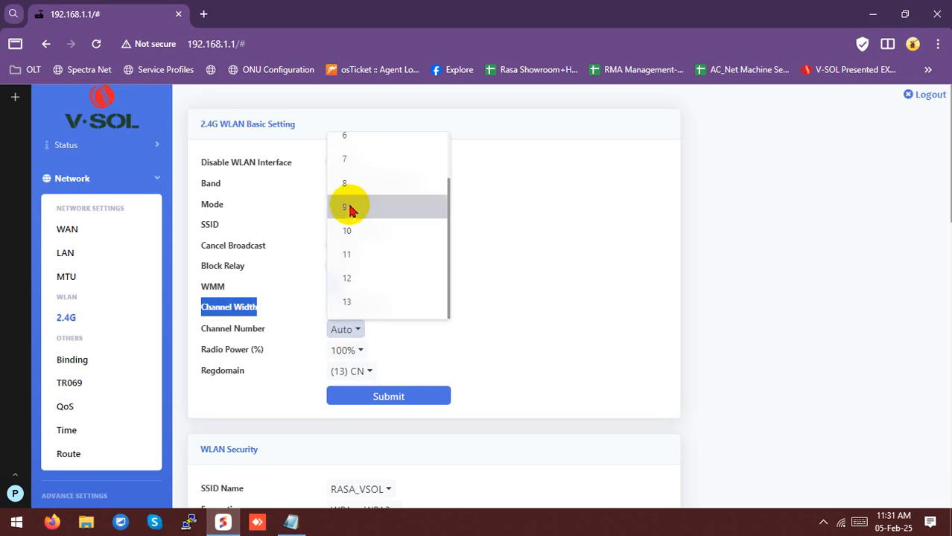
click(550, 310)
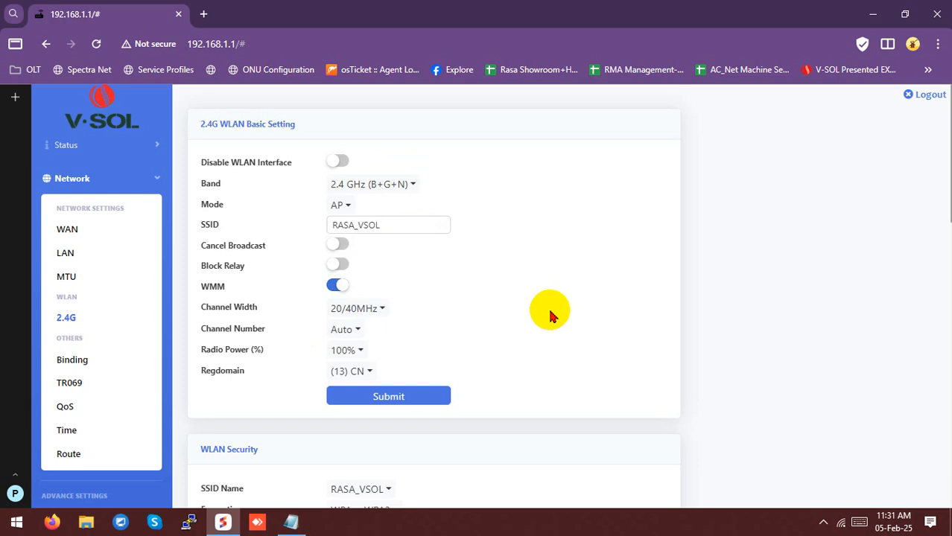
click(411, 397)
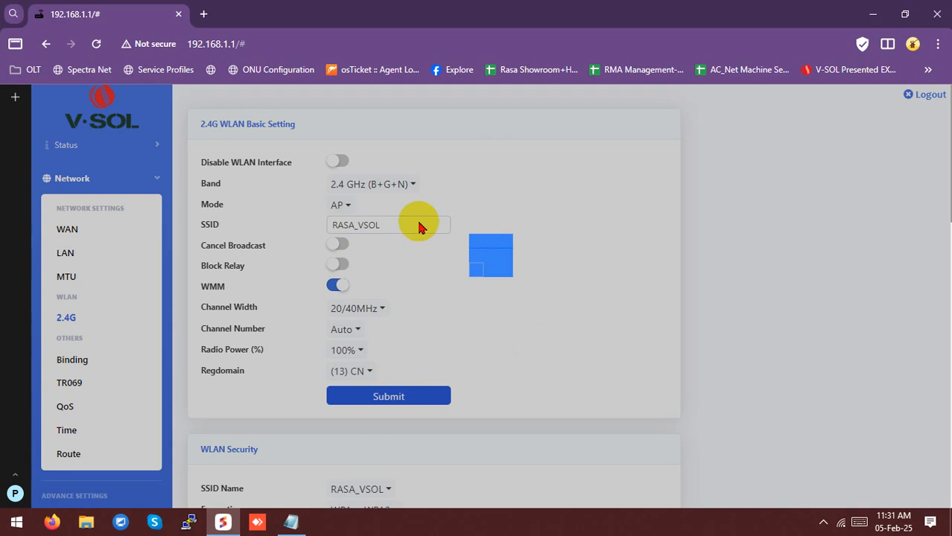
In WLAN Security, reveal the hidden pre-shared key in plain text
scroll(351, 257, down, 2)
scroll(351, 257, down, 2)
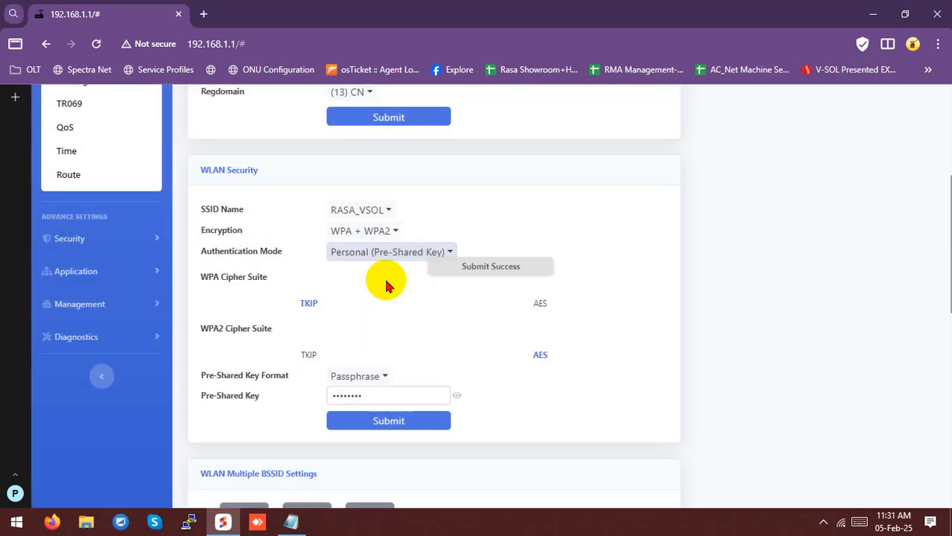
drag(365, 396, 329, 396)
click(457, 396)
click(393, 396)
double_click(392, 396)
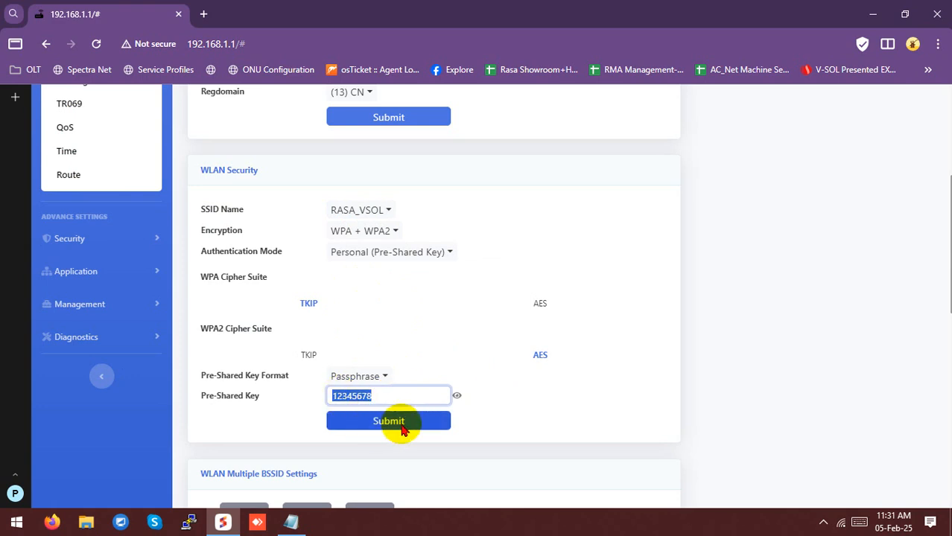
Expand the AP1 extra network configuration and look through its fields
scroll(507, 410, down, 2)
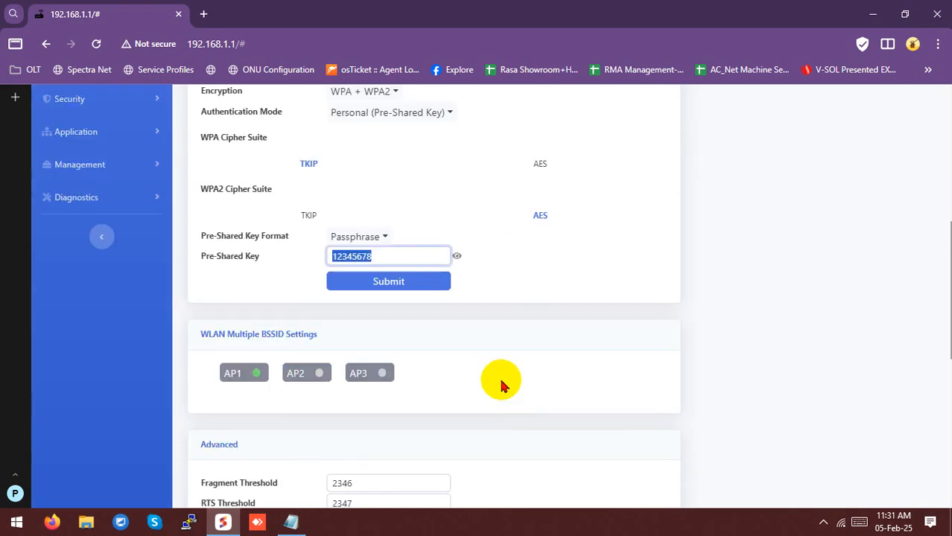
click(233, 374)
scroll(257, 376, down, 1)
scroll(257, 380, down, 1)
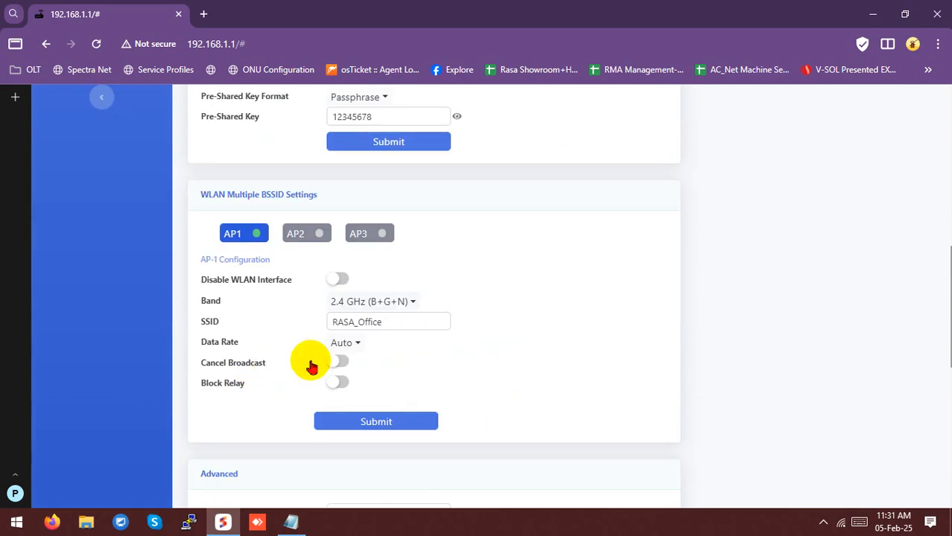
drag(389, 322, 326, 324)
scroll(393, 291, up, 5)
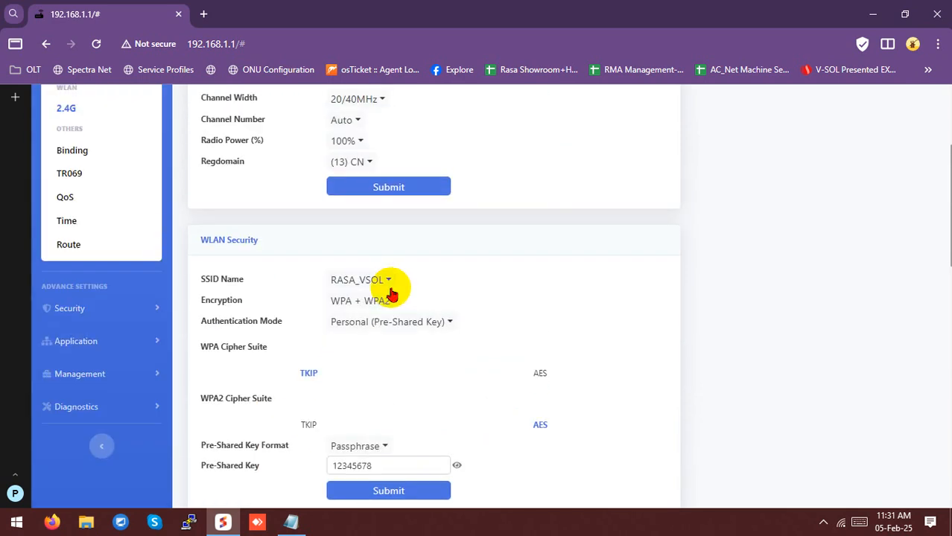
scroll(393, 302, down, 5)
drag(381, 324, 345, 326)
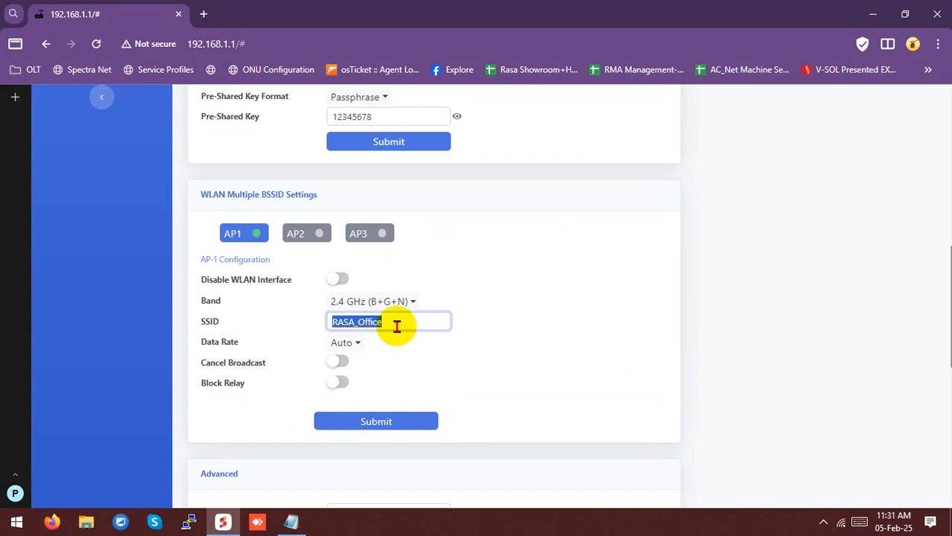
scroll(396, 326, up, 4)
Switch the security settings to RASA_Office and show its pre-shared key in plain text
click(383, 213)
click(372, 260)
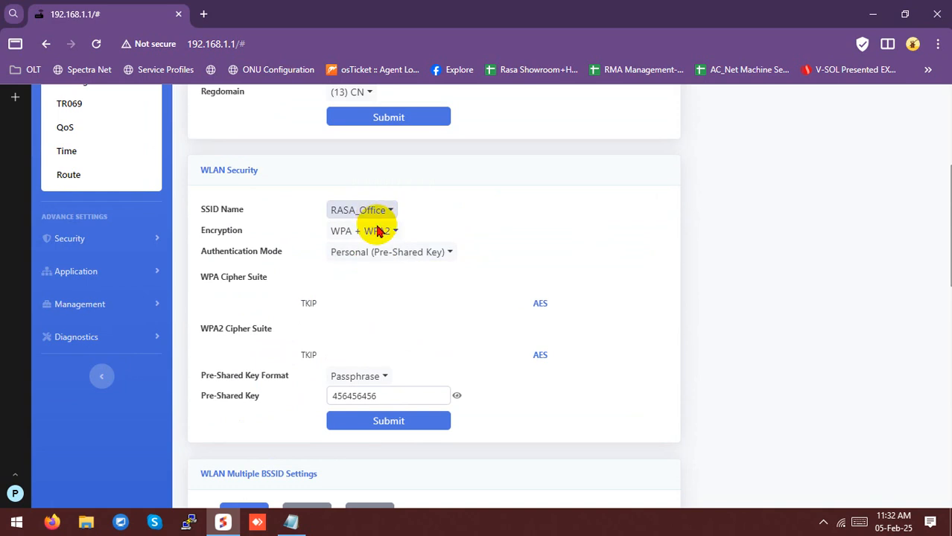
double_click(387, 399)
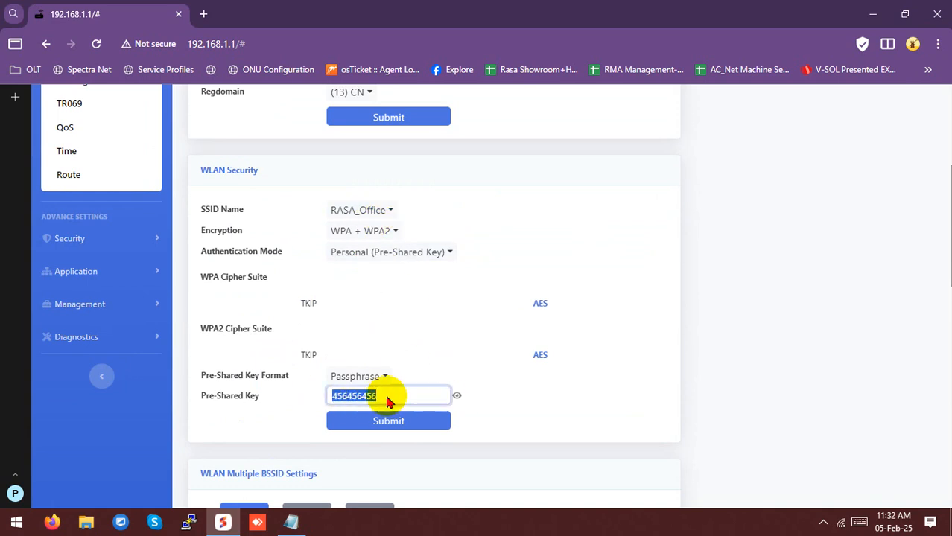
click(457, 395)
click(458, 396)
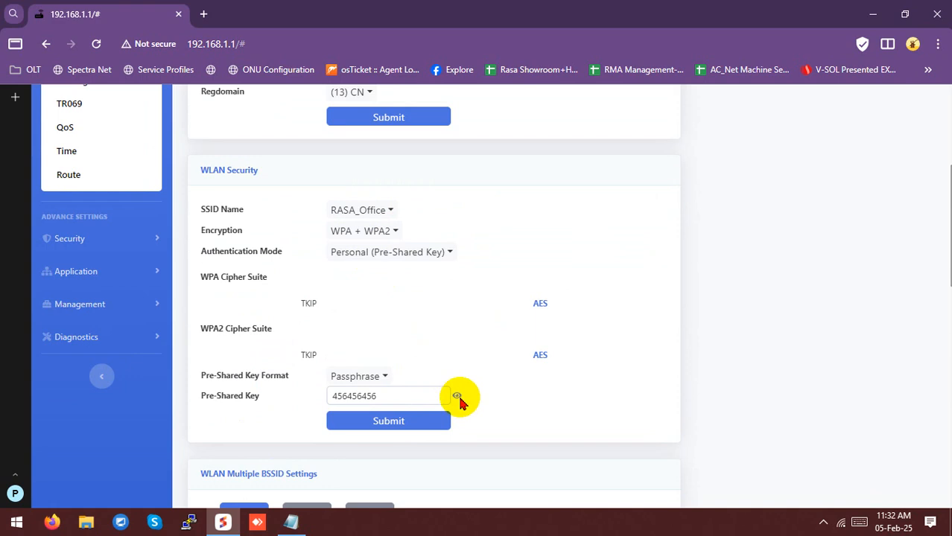
scroll(263, 322, up, 3)
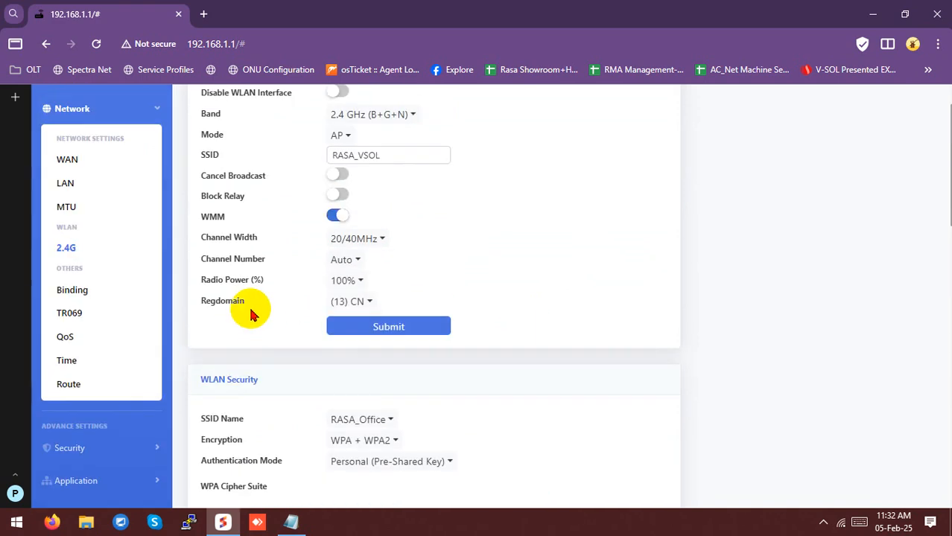
scroll(186, 279, down, 1)
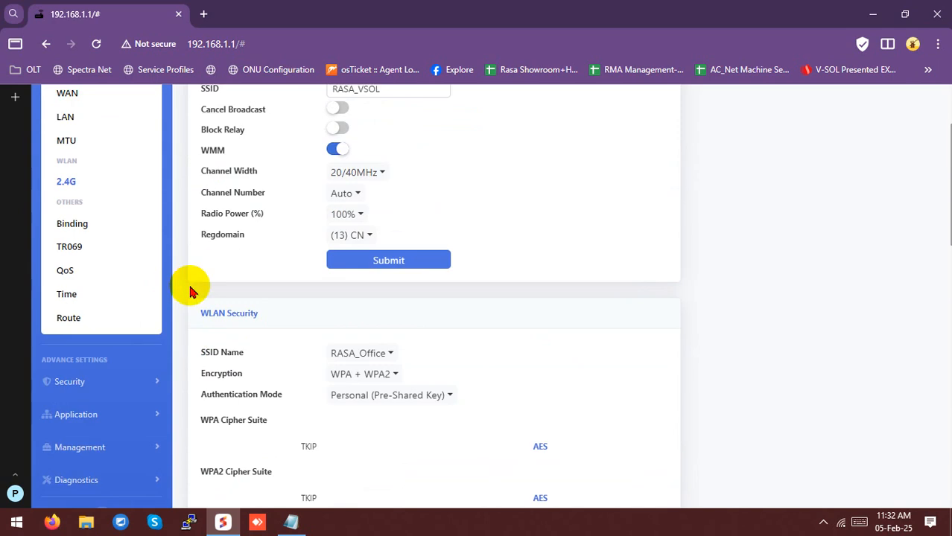
Keep the Security > Firewall level at Low, then view the Login Privilege page
click(100, 375)
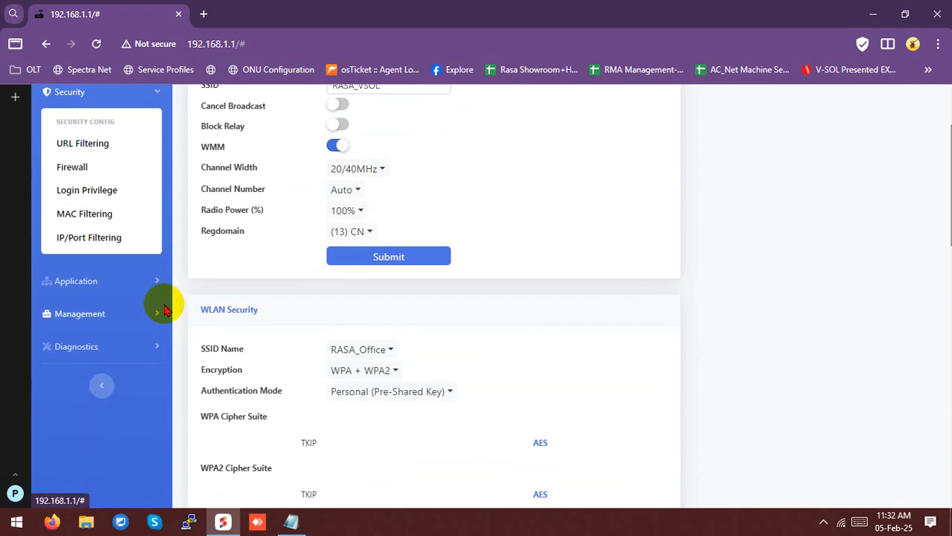
click(73, 169)
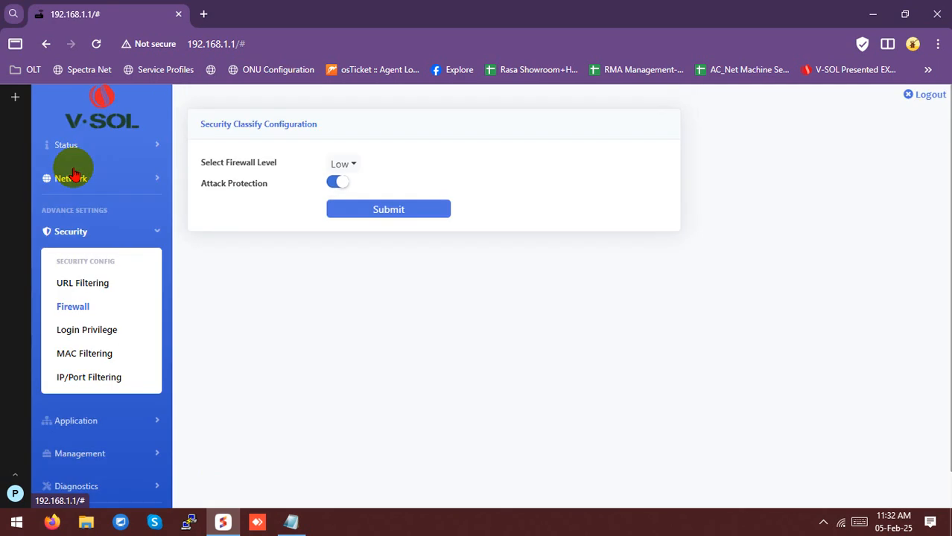
drag(196, 163, 277, 163)
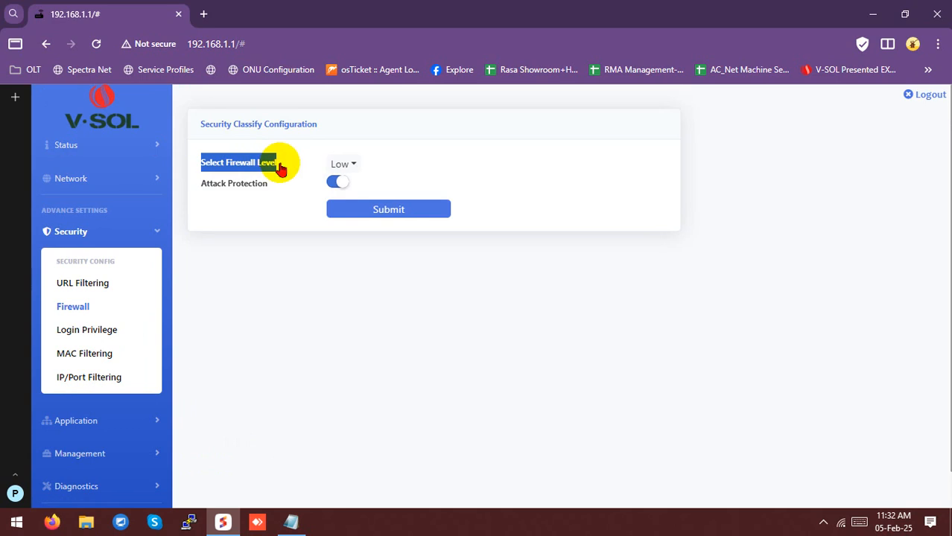
click(341, 171)
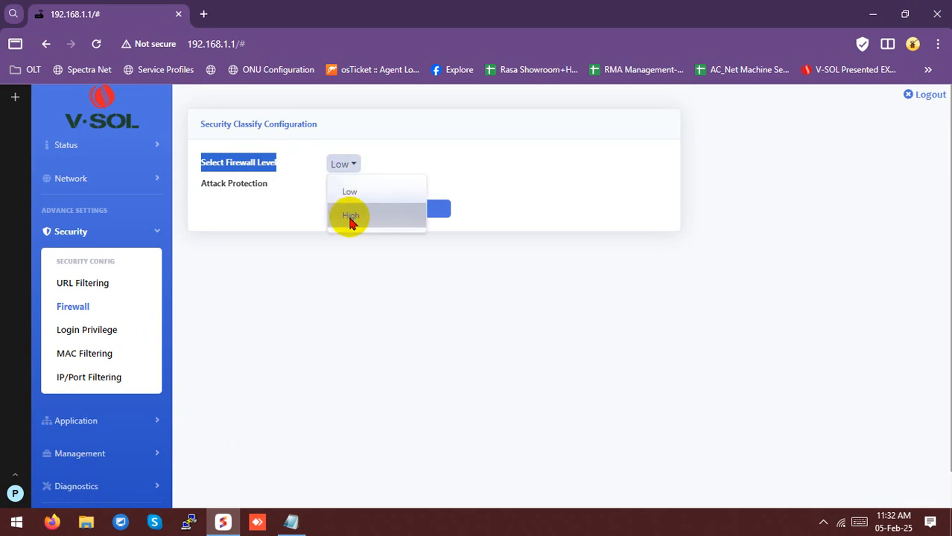
click(350, 195)
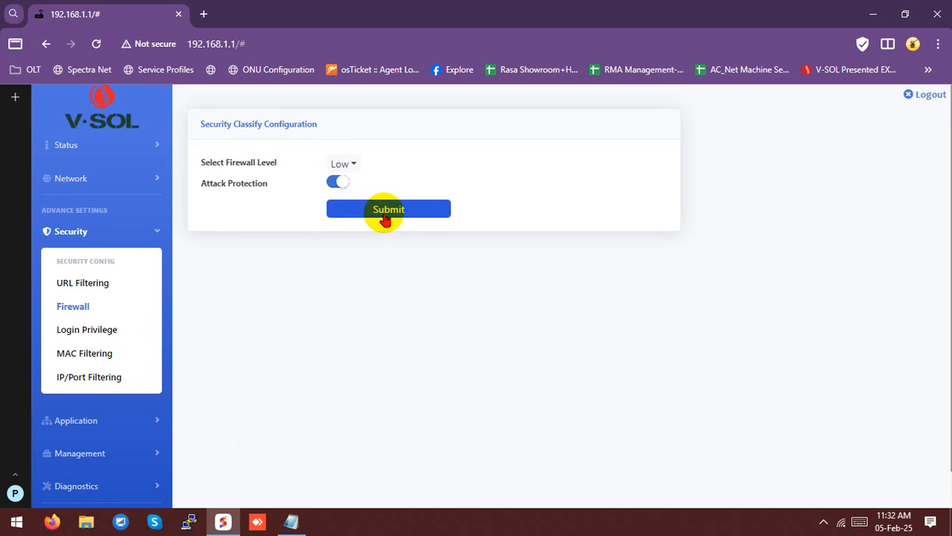
click(80, 335)
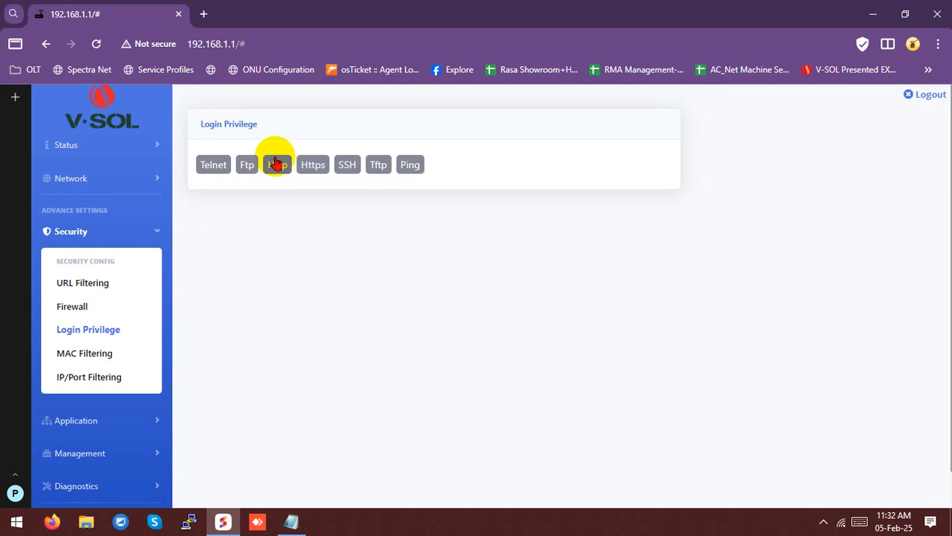
Toggle WAN ping access off and back on, leaving it enabled
click(409, 168)
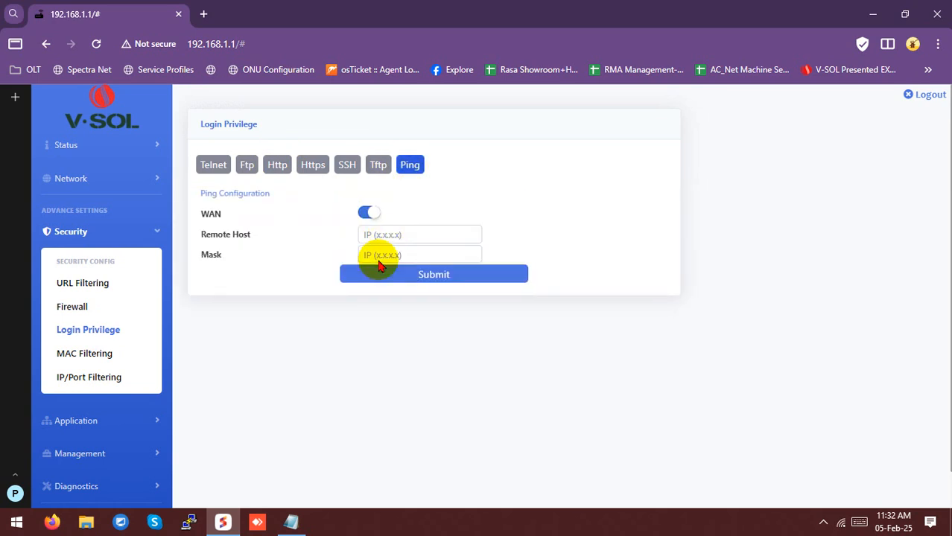
click(369, 216)
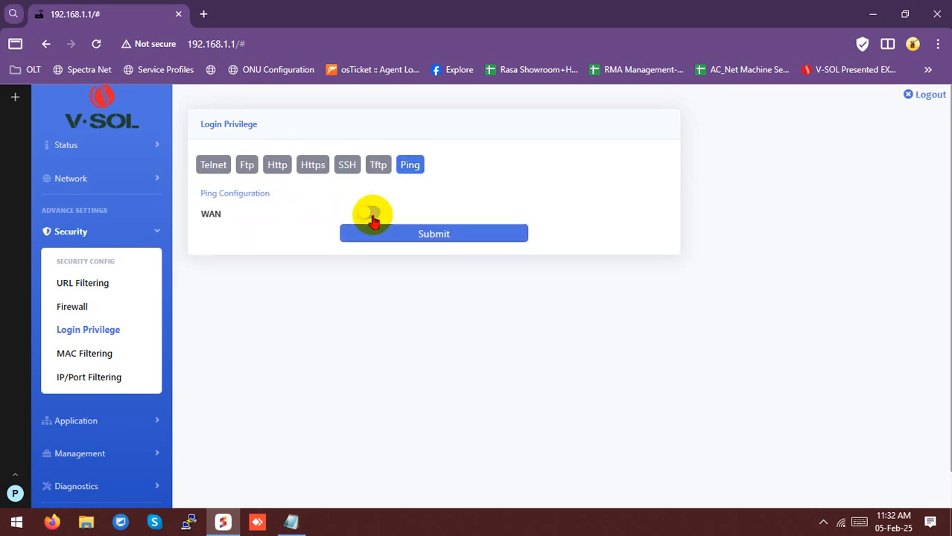
click(371, 214)
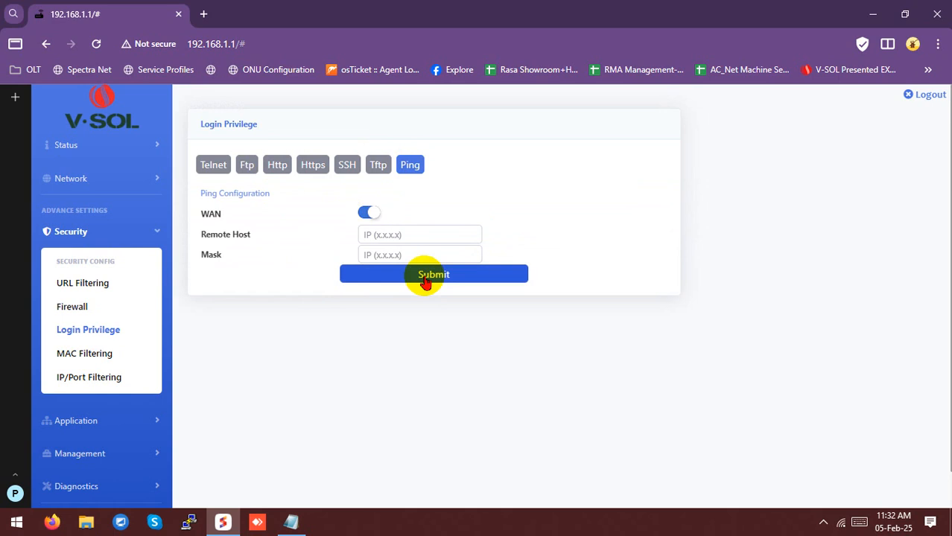
drag(206, 233, 259, 257)
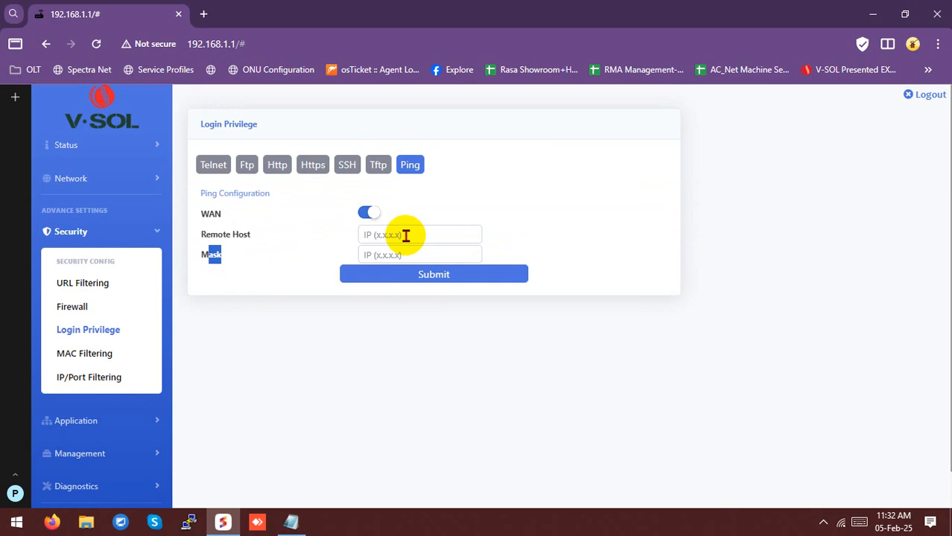
Check the Http access settings, leaving the port at 80
click(273, 167)
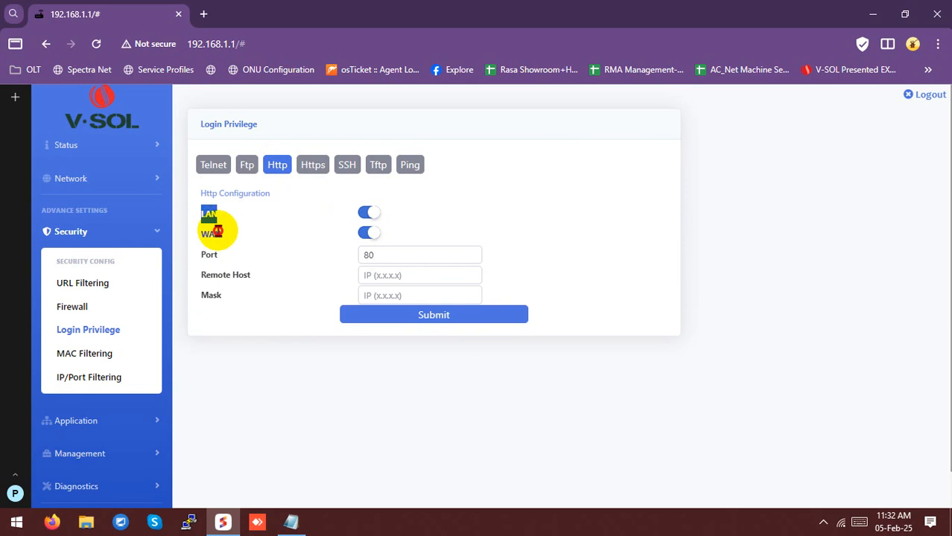
double_click(372, 255)
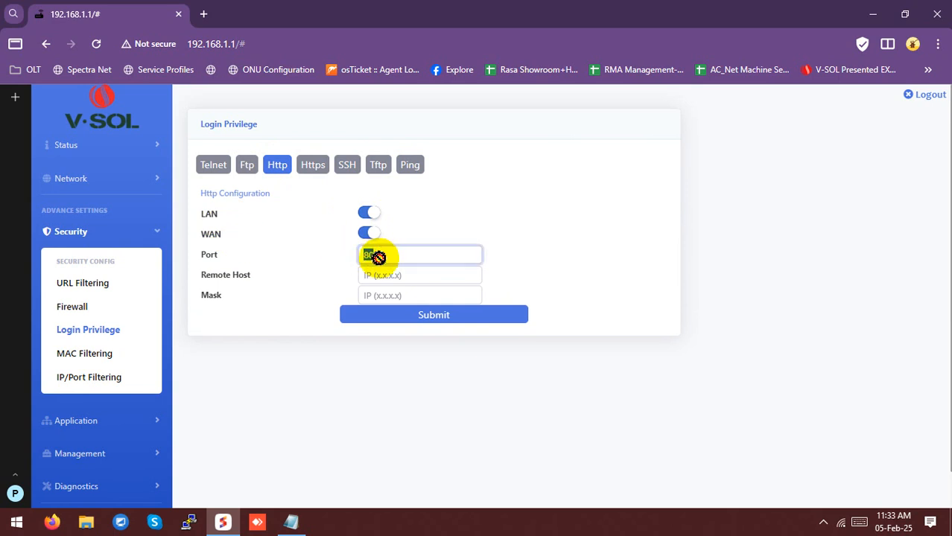
click(377, 254)
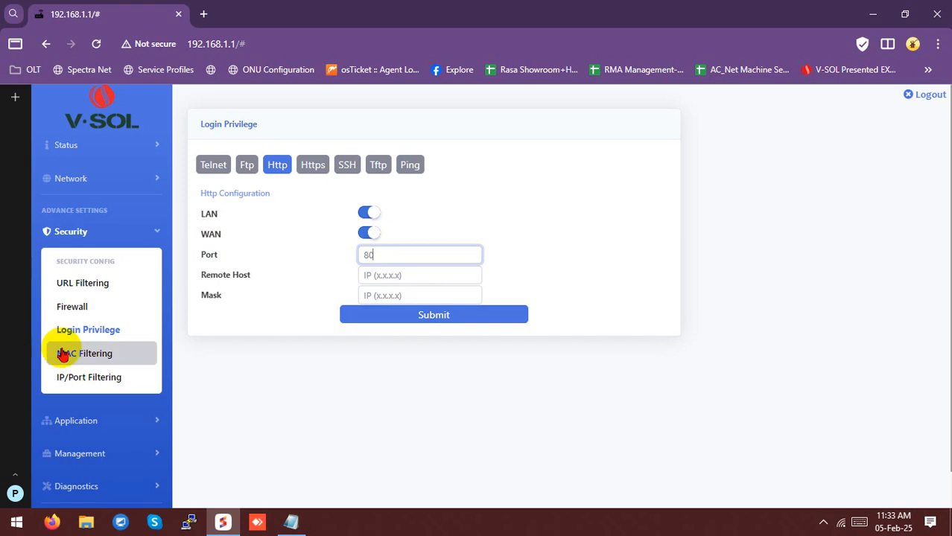
Review the IP/Port Filtering page and its blacklist rule columns
click(90, 376)
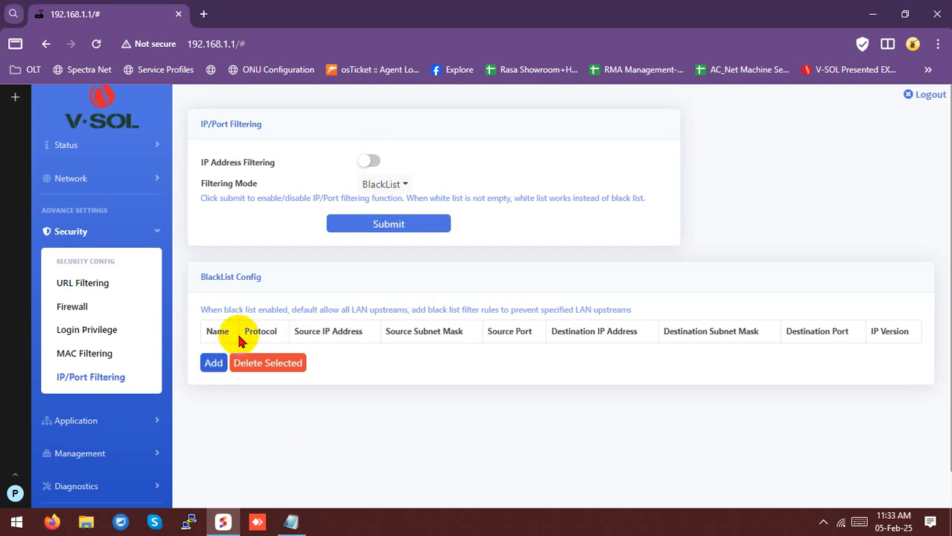
drag(254, 330, 308, 329)
scroll(291, 358, down, 1)
Show the Application > Others page with DDNS, UPnP and FTP settings
click(77, 382)
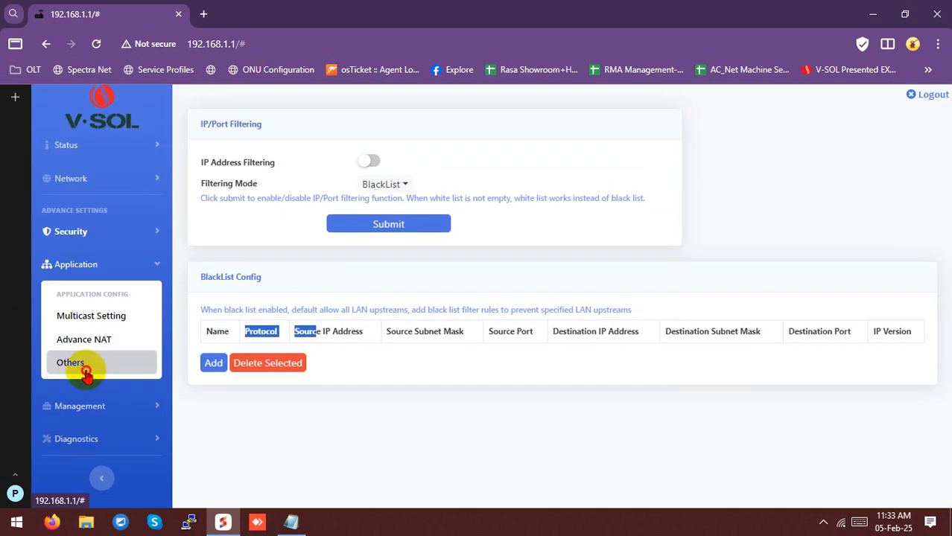
click(85, 374)
scroll(85, 378, down, 1)
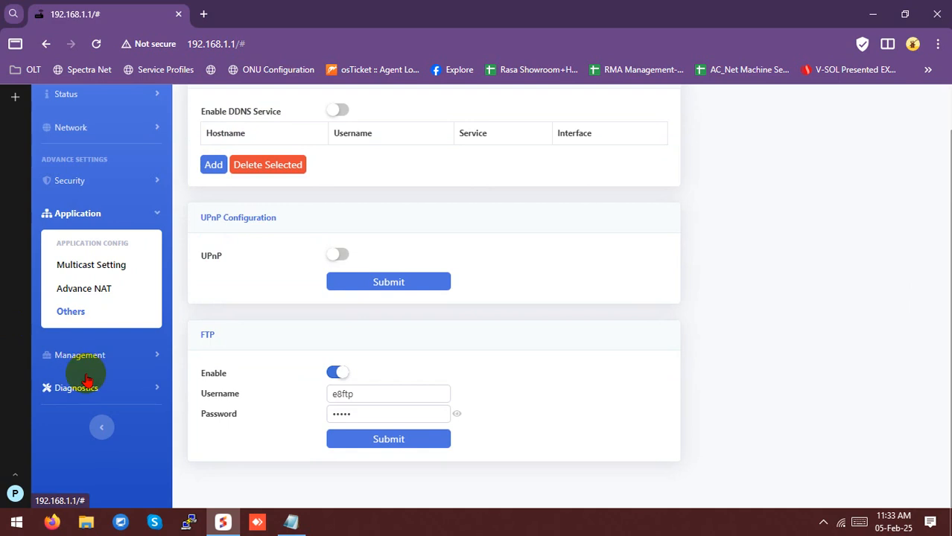
click(78, 356)
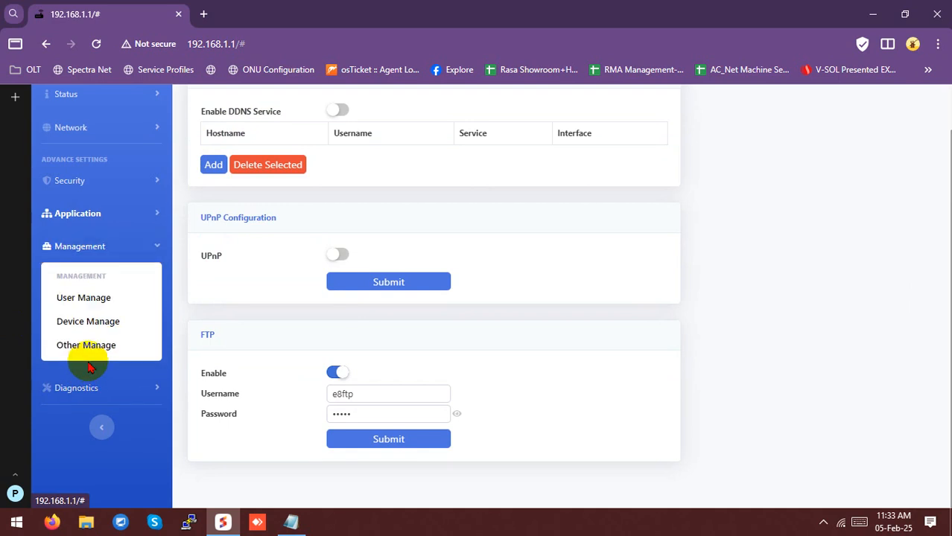
Open Management > Device Manage and scroll down to the Load Default section
click(84, 321)
scroll(272, 326, down, 5)
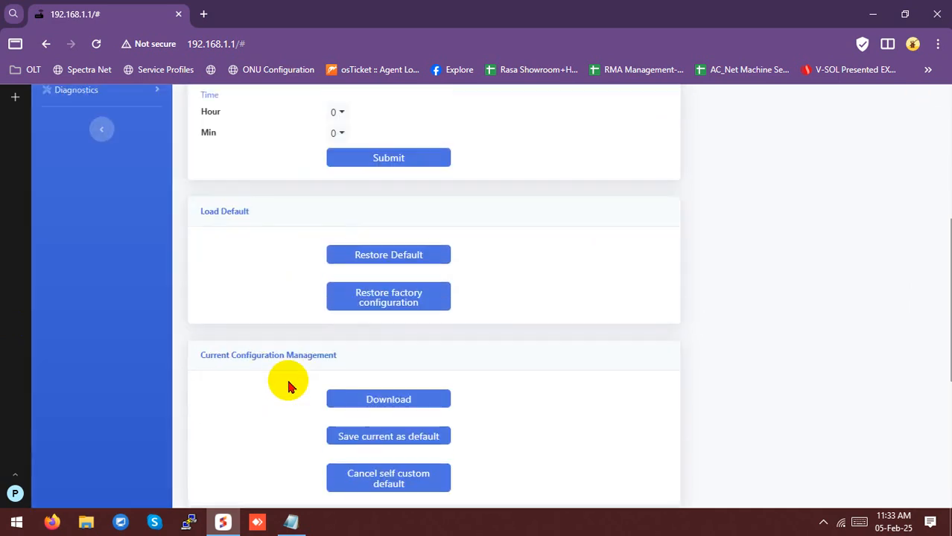
scroll(290, 387, down, 1)
drag(195, 283, 354, 282)
click(355, 286)
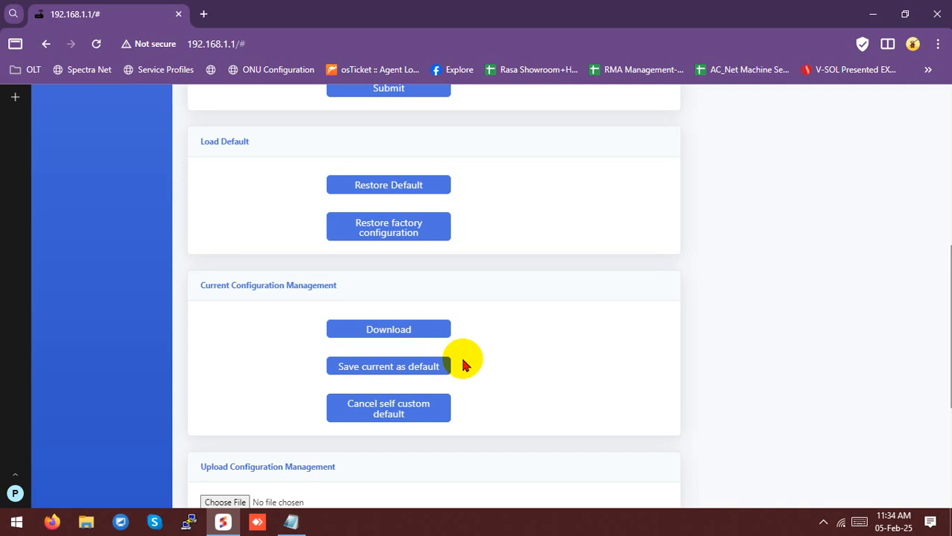
click(380, 414)
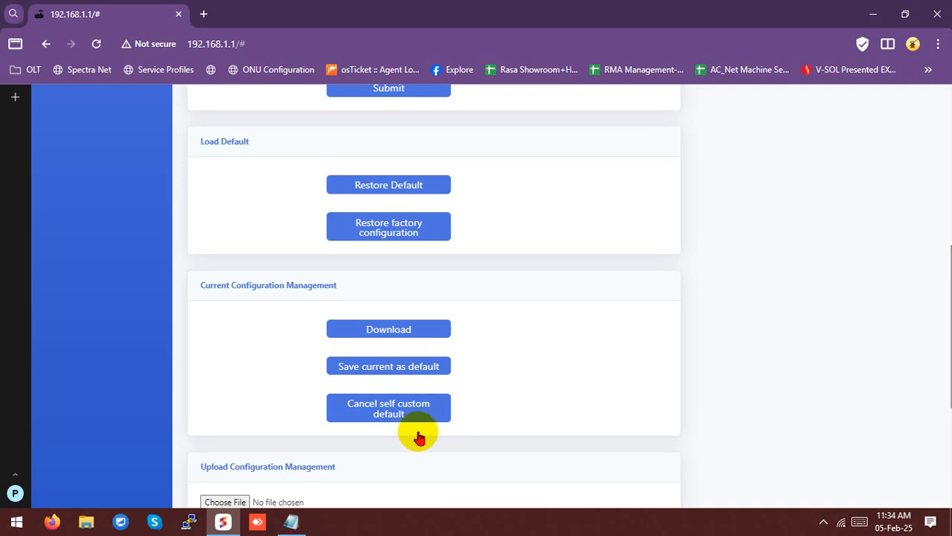
Scroll to and highlight the Upload Configuration Management section
scroll(417, 428, down, 2)
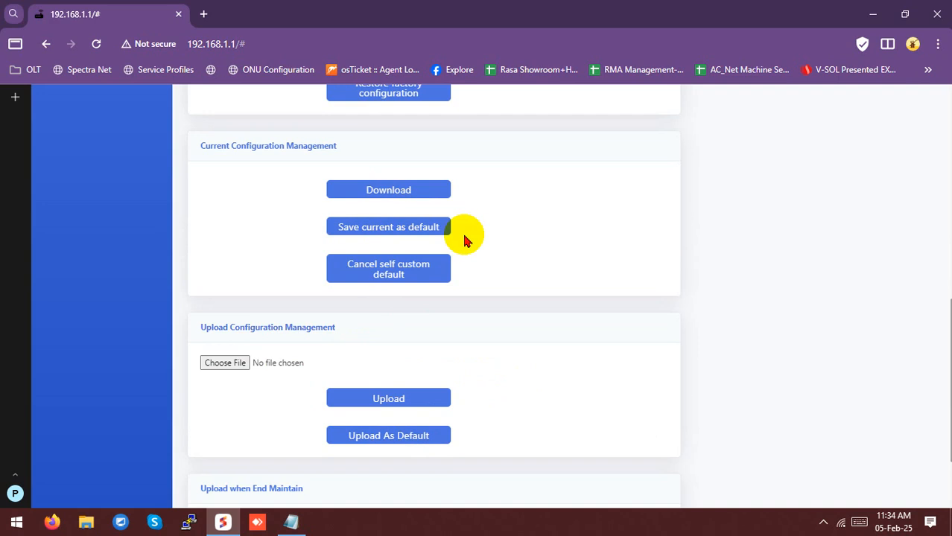
scroll(342, 279, down, 2)
drag(202, 209, 323, 208)
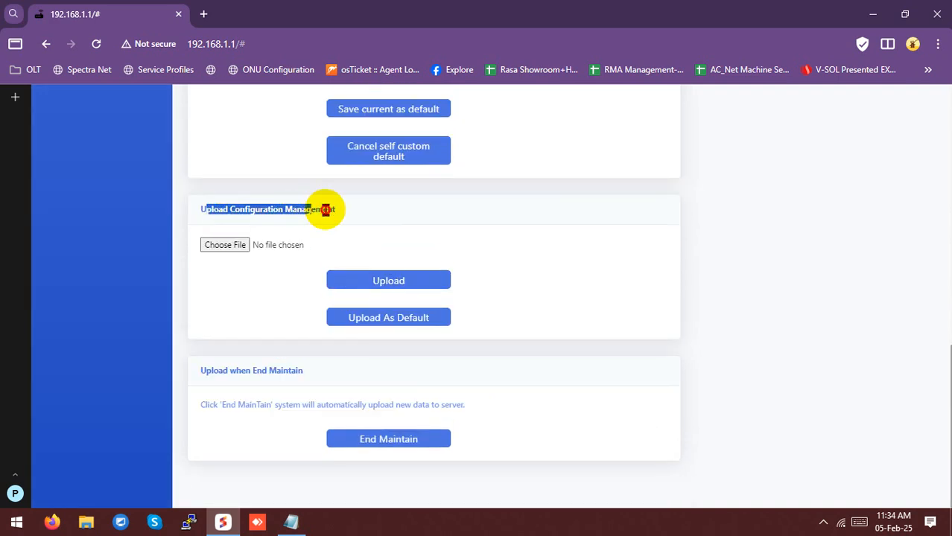
triple_click(326, 210)
double_click(326, 210)
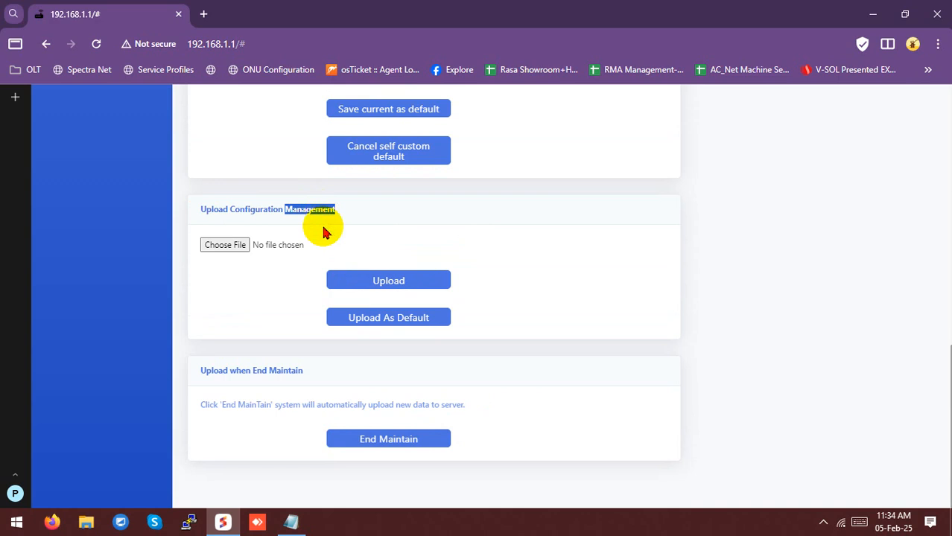
scroll(319, 227, up, 9)
scroll(149, 298, down, 1)
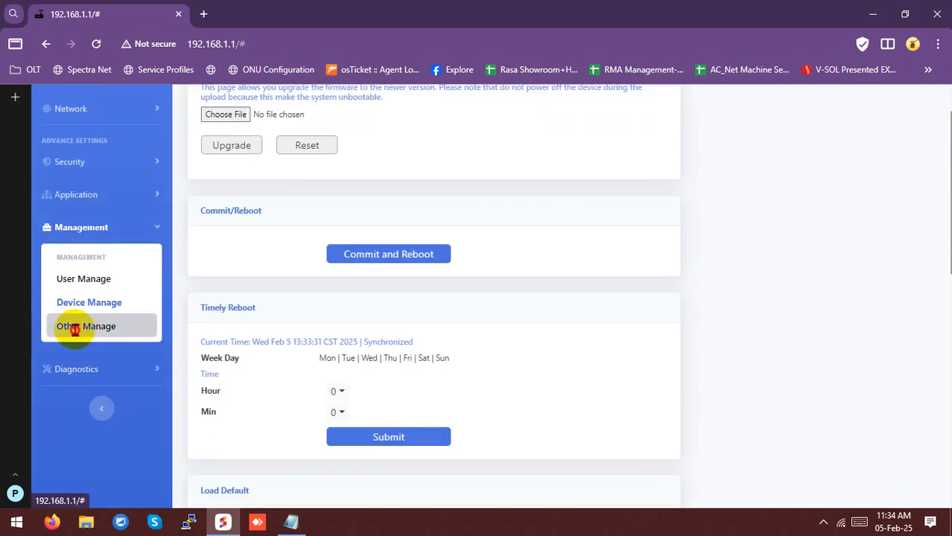
After viewing Other Manage, select Mon and Tue as Timely Reboot week days
click(69, 326)
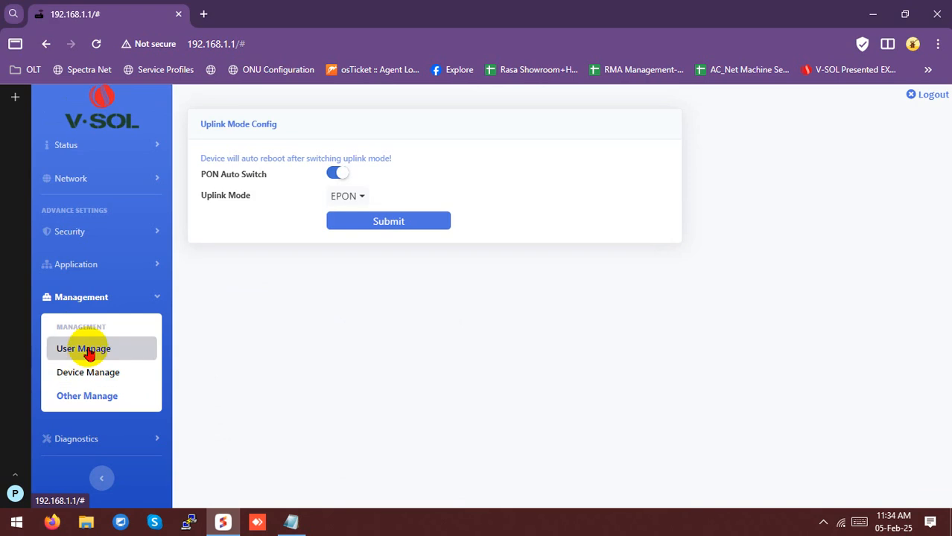
click(82, 376)
scroll(314, 335, down, 1)
click(326, 358)
click(350, 359)
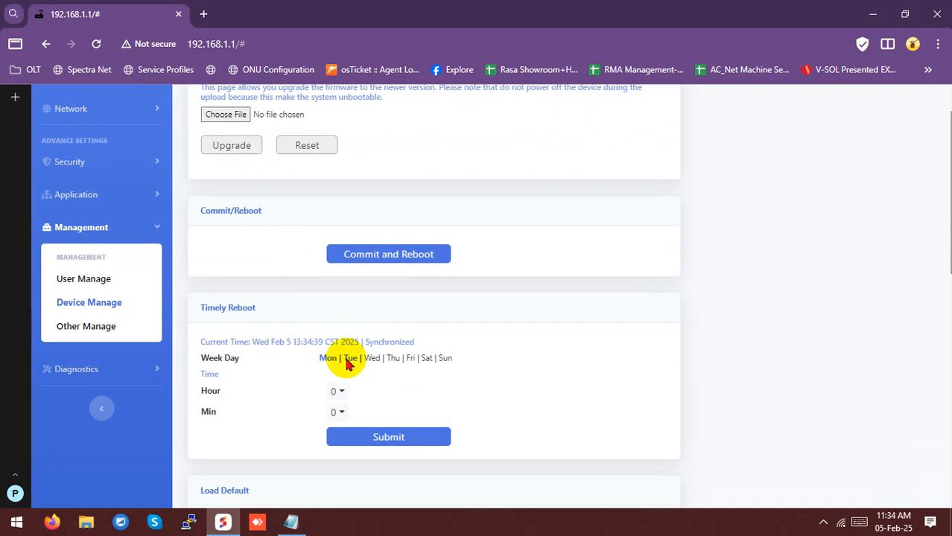
scroll(234, 361, up, 2)
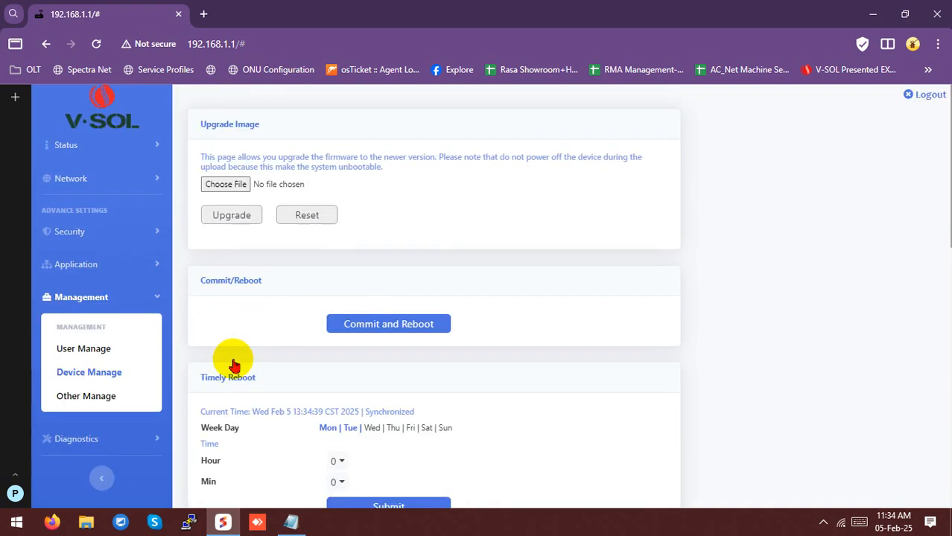
Show Status > Device Info with model V2801RGW and firmware V1.0.00-241216
click(89, 149)
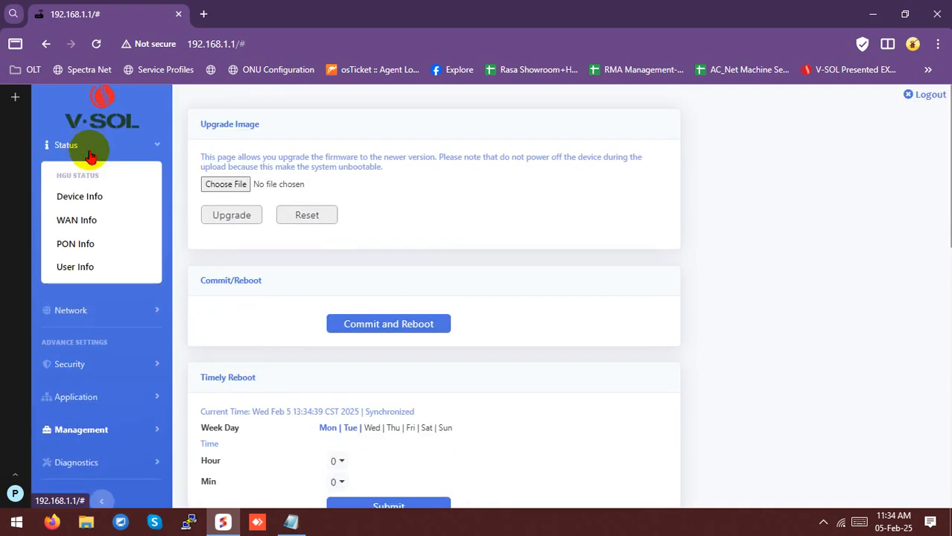
click(81, 198)
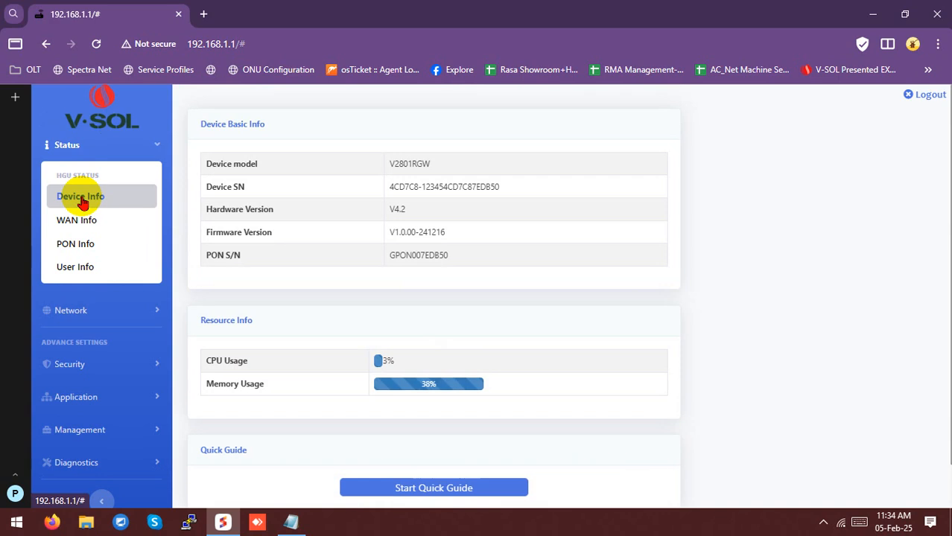